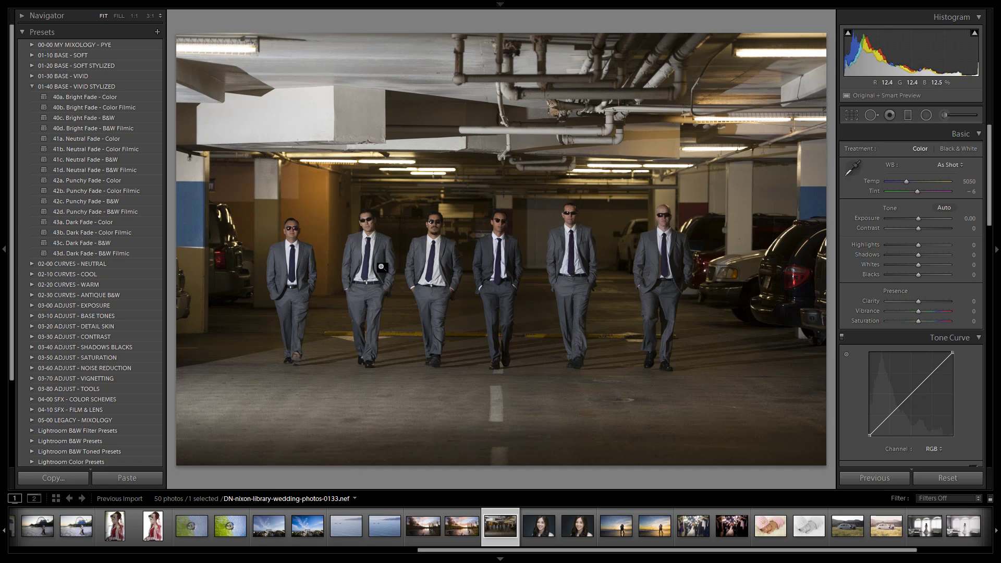
# - Apply the 42d. Punchy Fade - B&W Filmic preset to the parking garage photo and raise its exposure to +0.67
pyautogui.press('i')
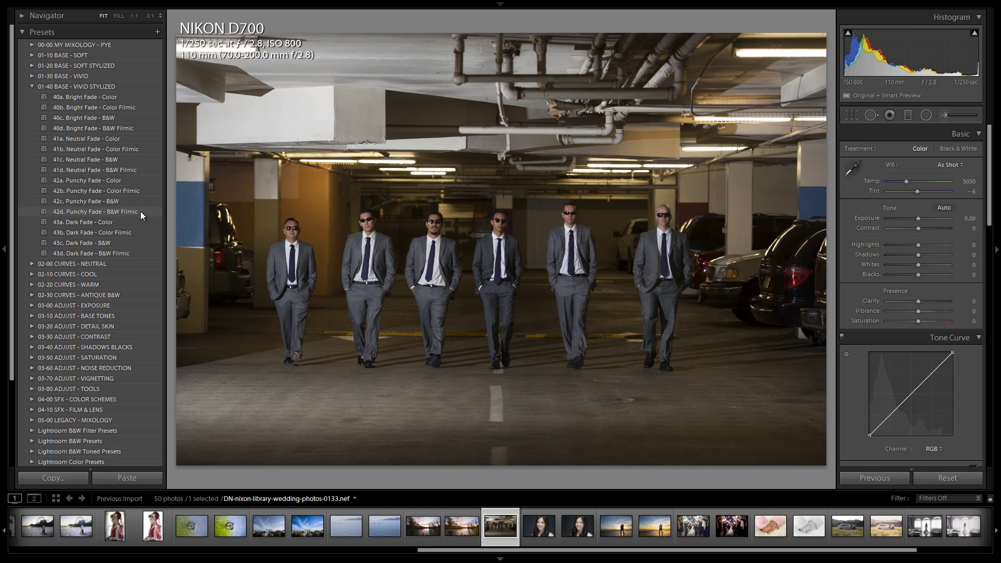
pyautogui.click(114, 213)
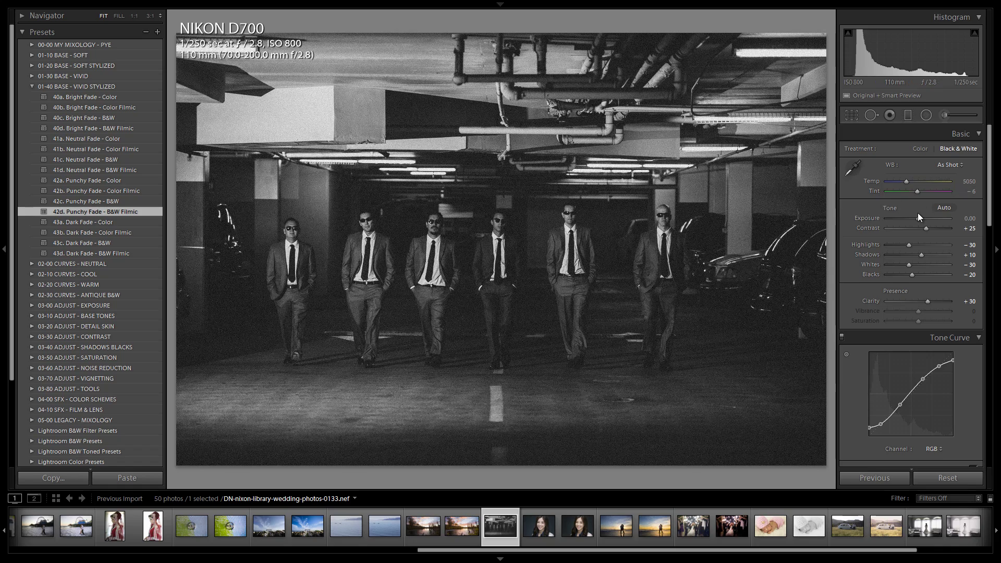
pyautogui.moveTo(919, 217); pyautogui.dragTo(924, 218)
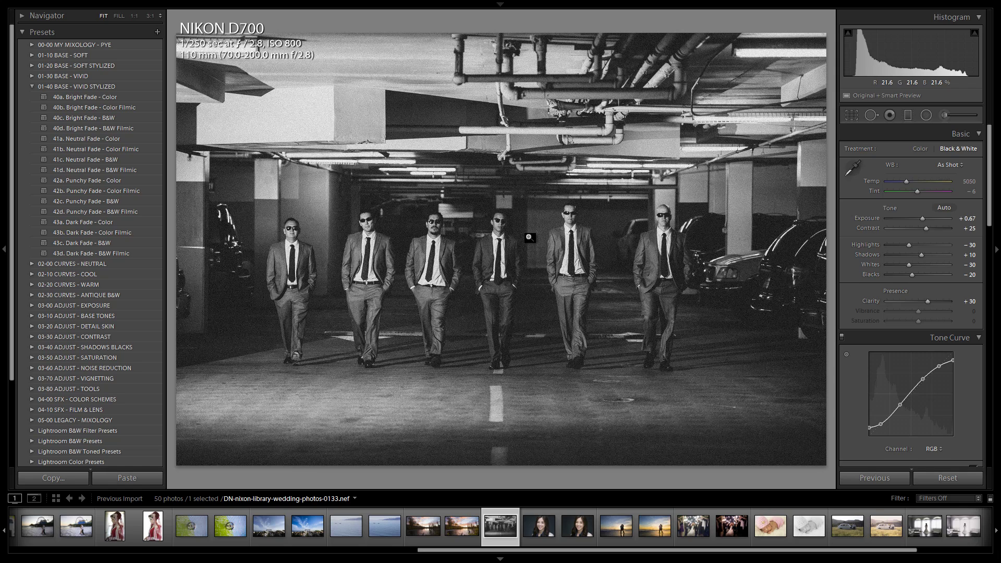
# - Compare the edited black-and-white photo with its original version several times
pyautogui.press('\\')
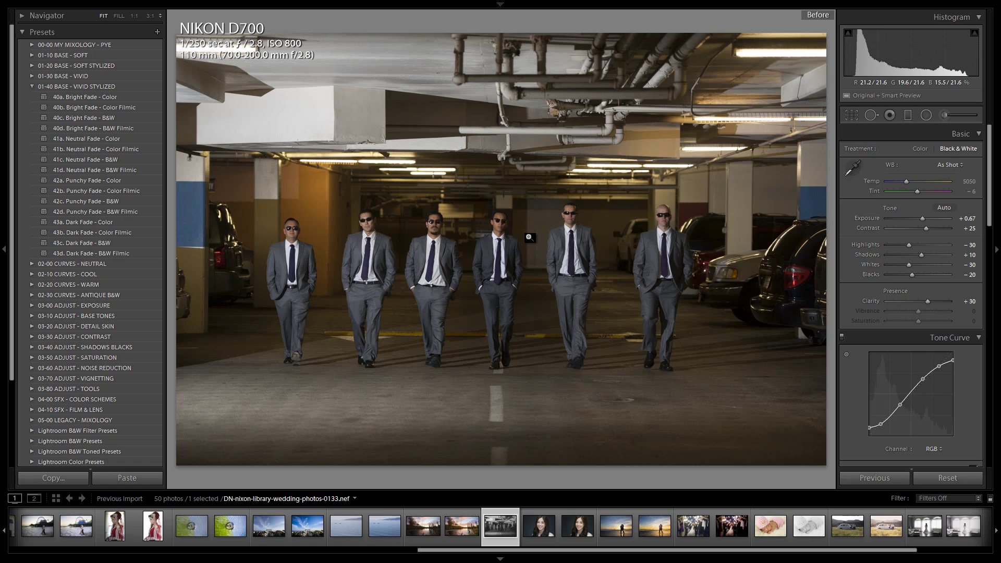
pyautogui.press('\\')
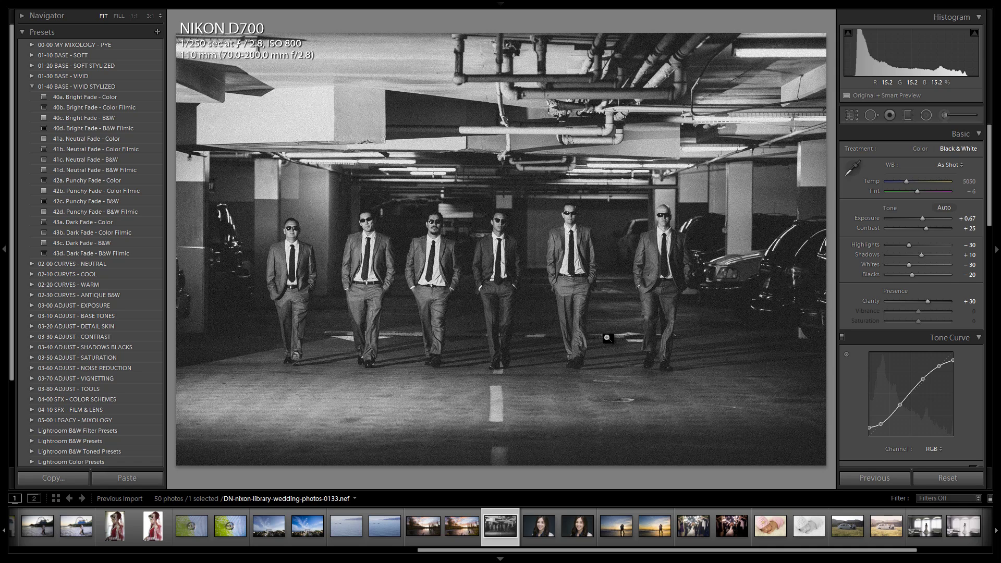
pyautogui.press('\\')
pyautogui.press('\\')
pyautogui.press('\\')
pyautogui.press('\\')
pyautogui.press('\\')
pyautogui.press('\\')
# - Hide the photo info overlay and draw a vertical 03 Burn (Darken) graduated filter at -0.50 exposure from the leftmost man toward the fifth man
pyautogui.click(912, 118)
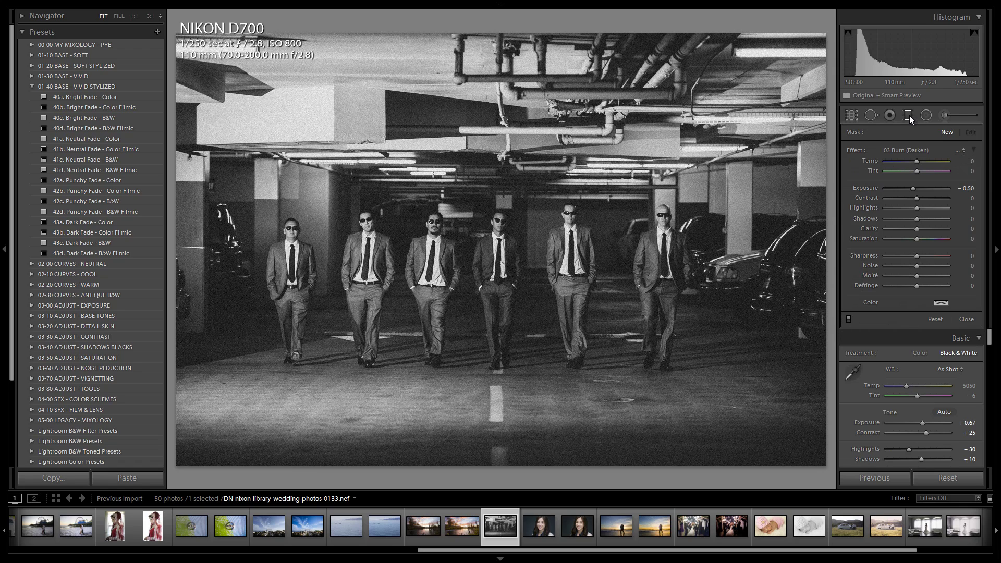
pyautogui.press('i')
pyautogui.press('i')
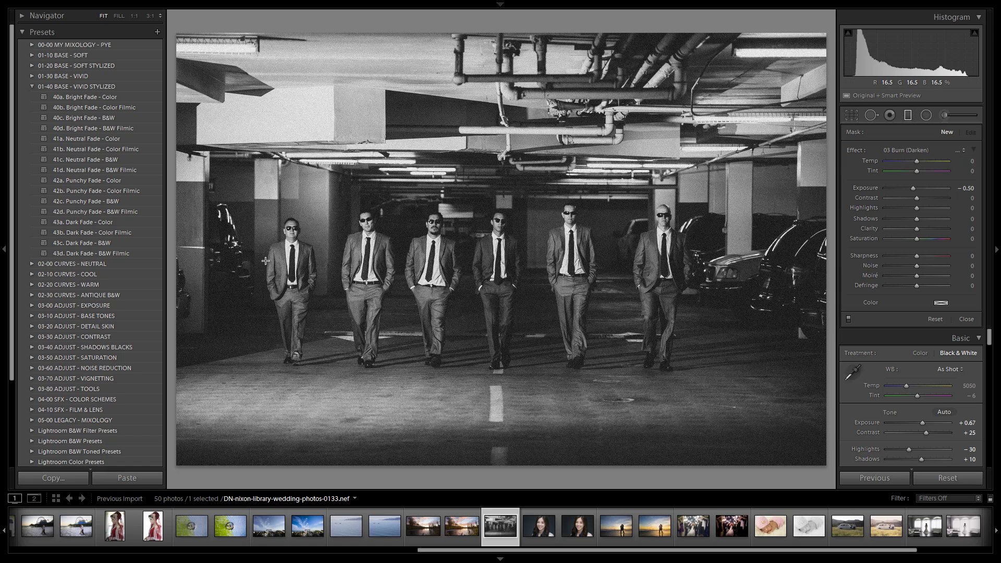
pyautogui.moveTo(265, 261); pyautogui.dragTo(620, 280)
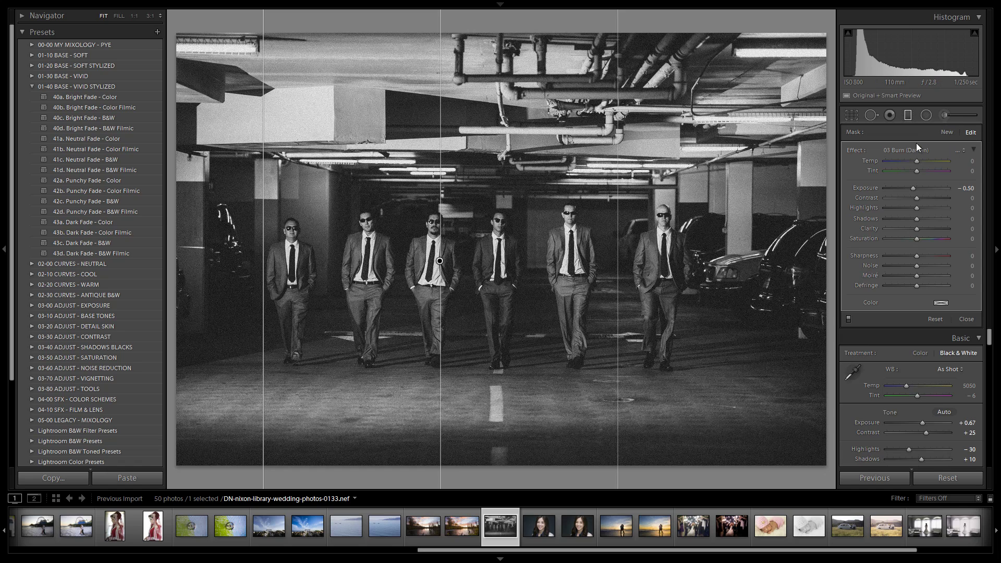
# - Set the photo's overall exposure to +0.77
pyautogui.click(944, 115)
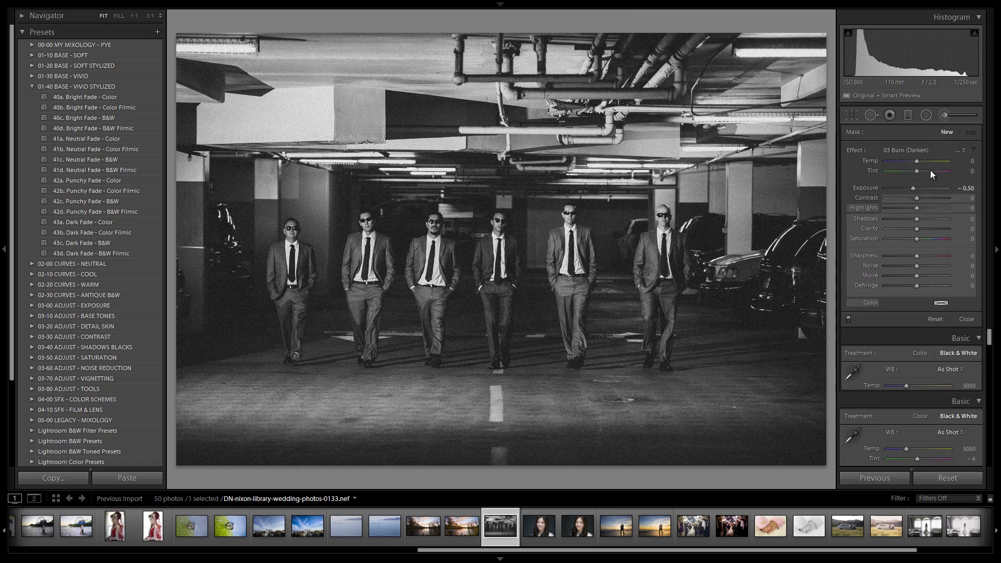
pyautogui.click(944, 115)
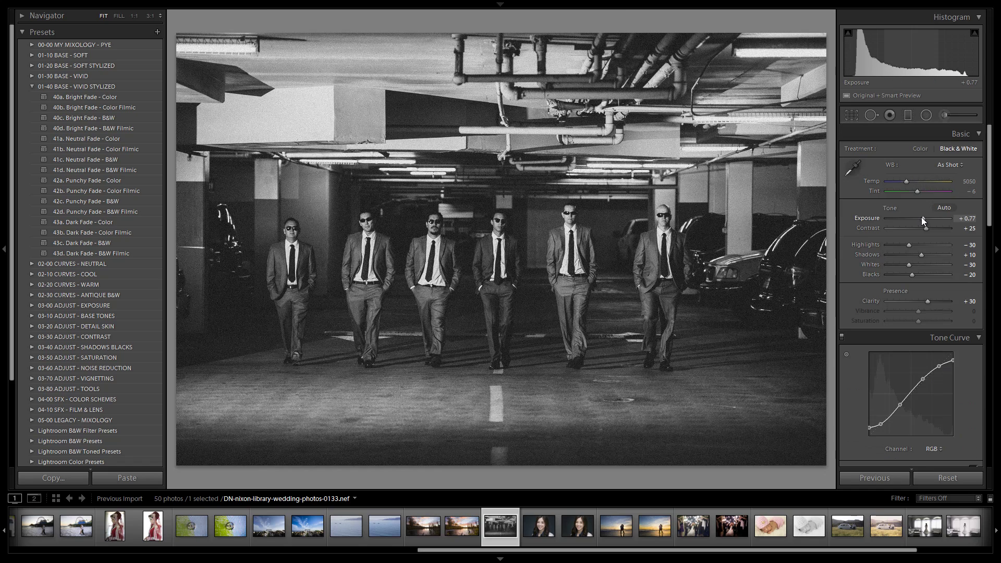
pyautogui.press('Down')
pyautogui.press('Down')
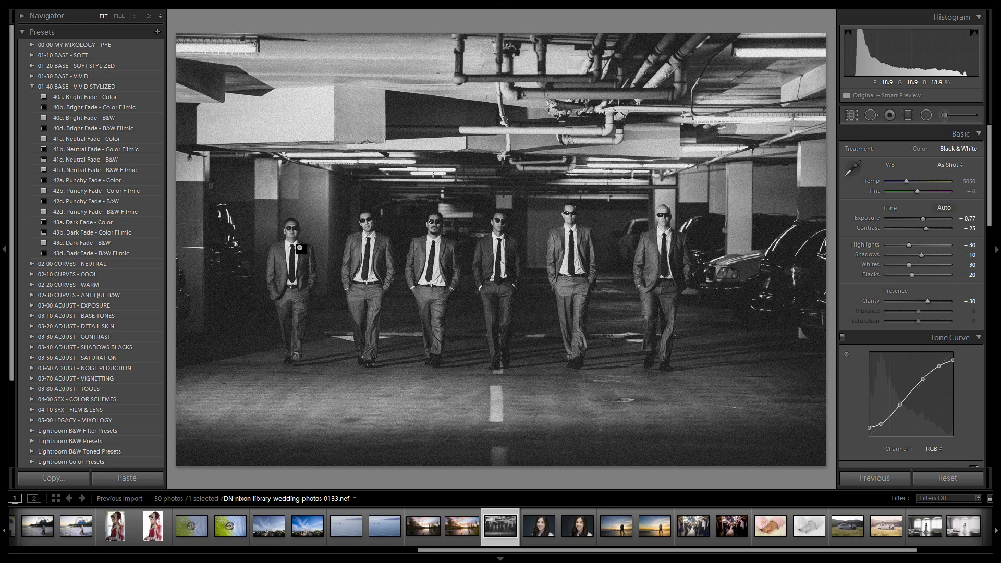
# - Brush 03 Burn (Darken) across the foreground floor at about size 18 and lower the brush exposure to about -0.93
pyautogui.click(950, 116)
pyautogui.scroll(-5, 570, 324)
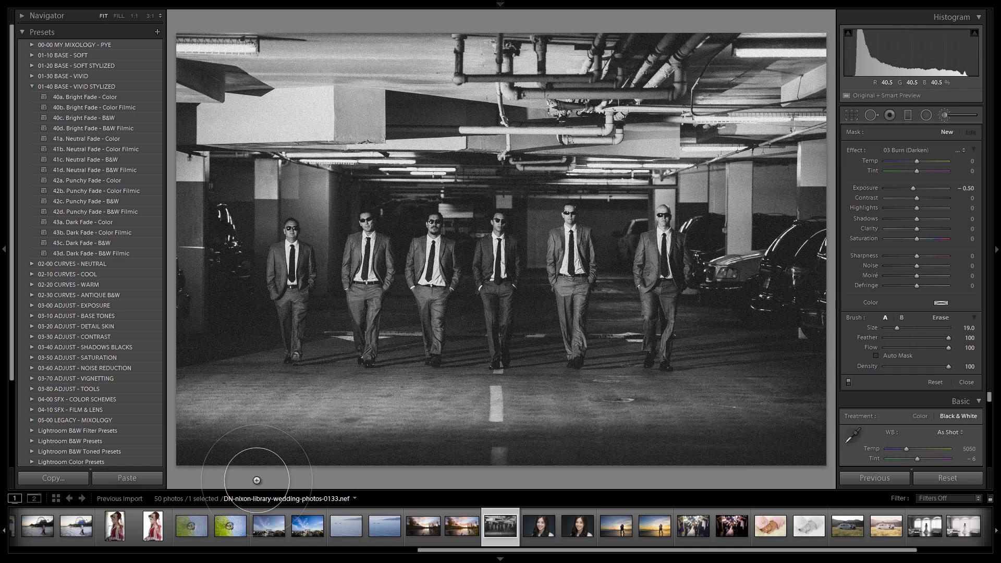
pyautogui.scroll(-2, 224, 414)
pyautogui.moveTo(211, 411)
pyautogui.mouseDown()
pyautogui.moveTo(632, 436)
pyautogui.moveTo(659, 447)
pyautogui.moveTo(764, 444)
pyautogui.mouseUp()
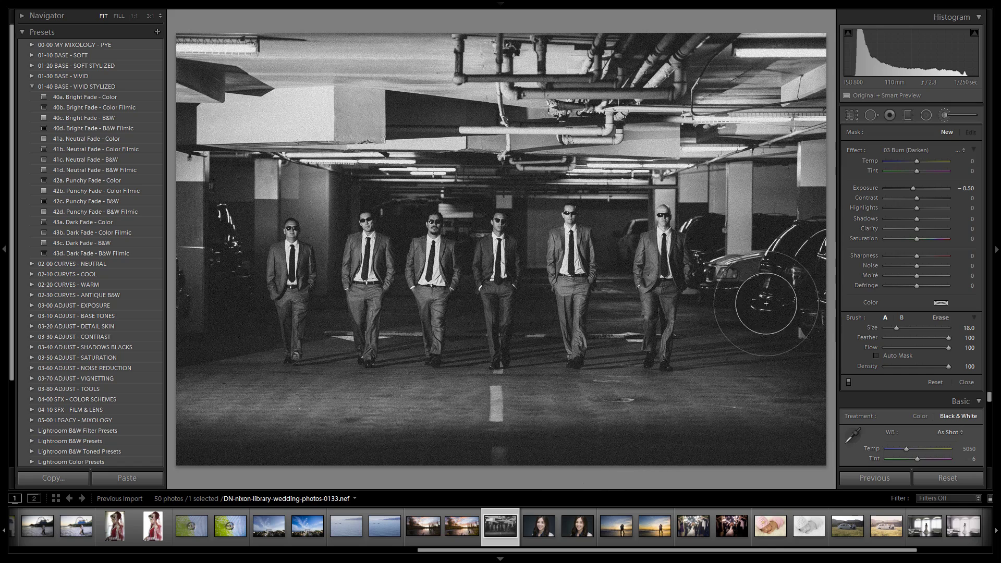
pyautogui.moveTo(914, 187); pyautogui.dragTo(910, 190)
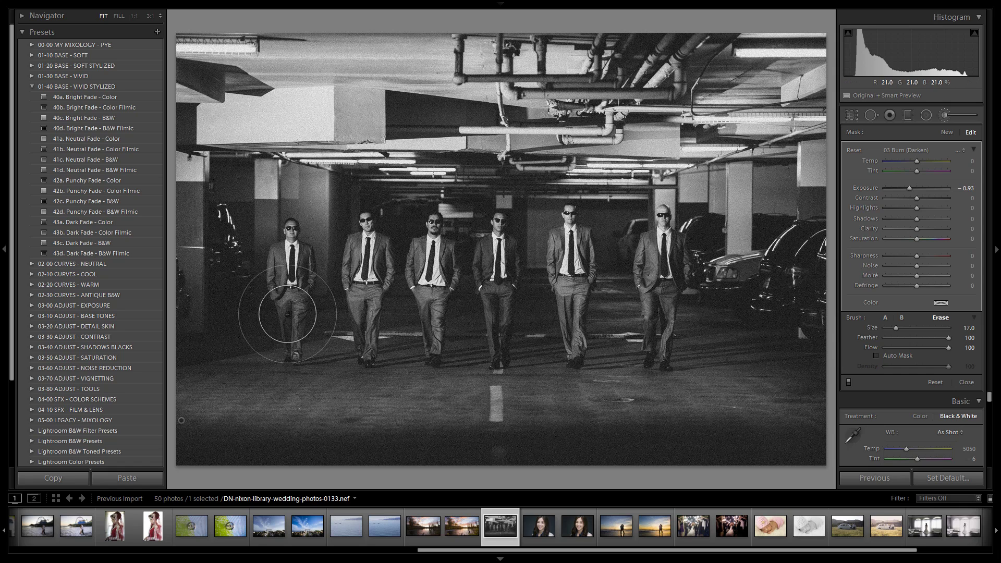
pyautogui.press('alt')
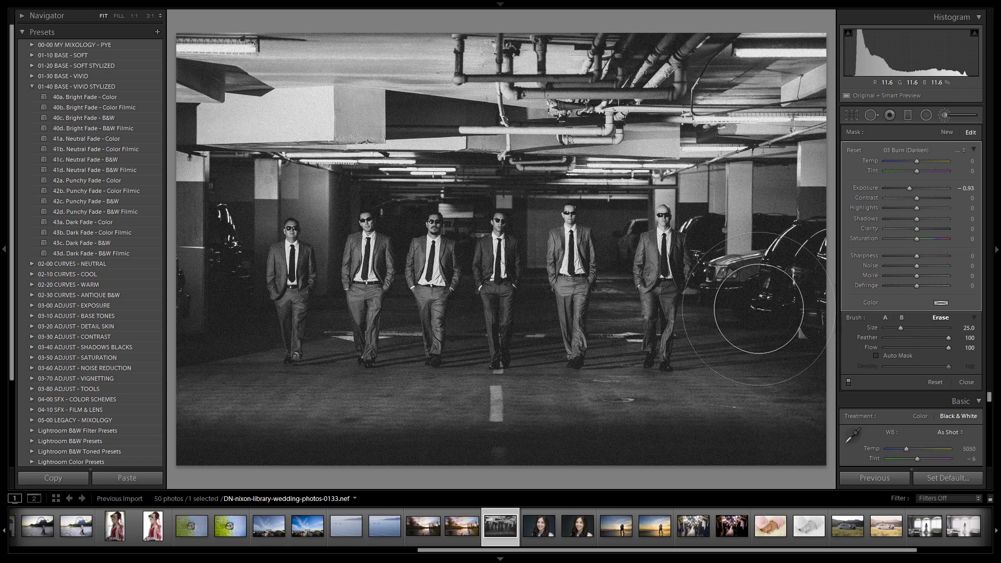
pyautogui.rightClick(725, 489)
pyautogui.press('Escape')
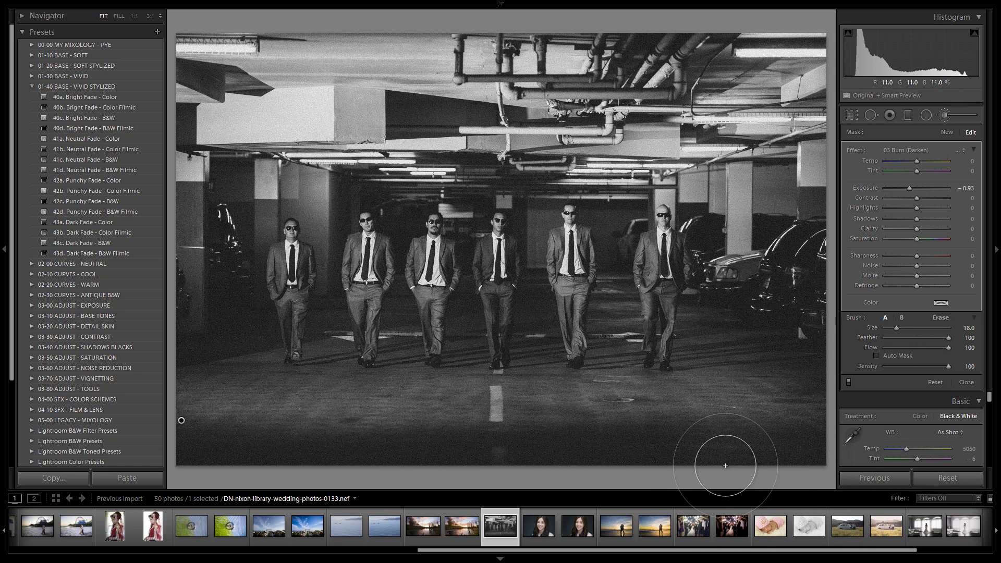
pyautogui.hotkey('ctrl', 'z')
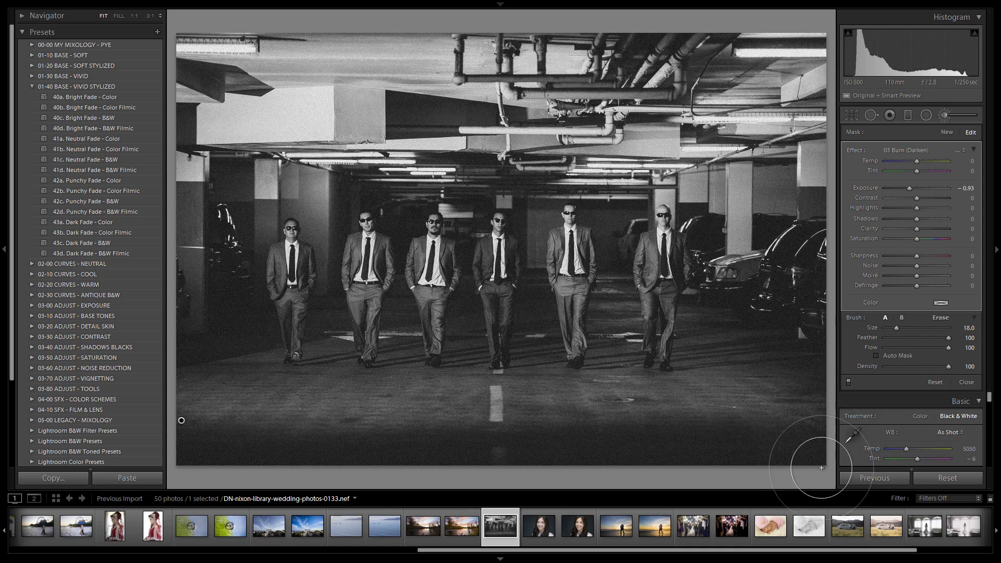
# - Add a new 03 Burn (Darken) brush adjustment at size 23, painting the left edge of the foreground floor with exposure at -0.47
pyautogui.scroll(1, 772, 440)
pyautogui.scroll(4, 811, 423)
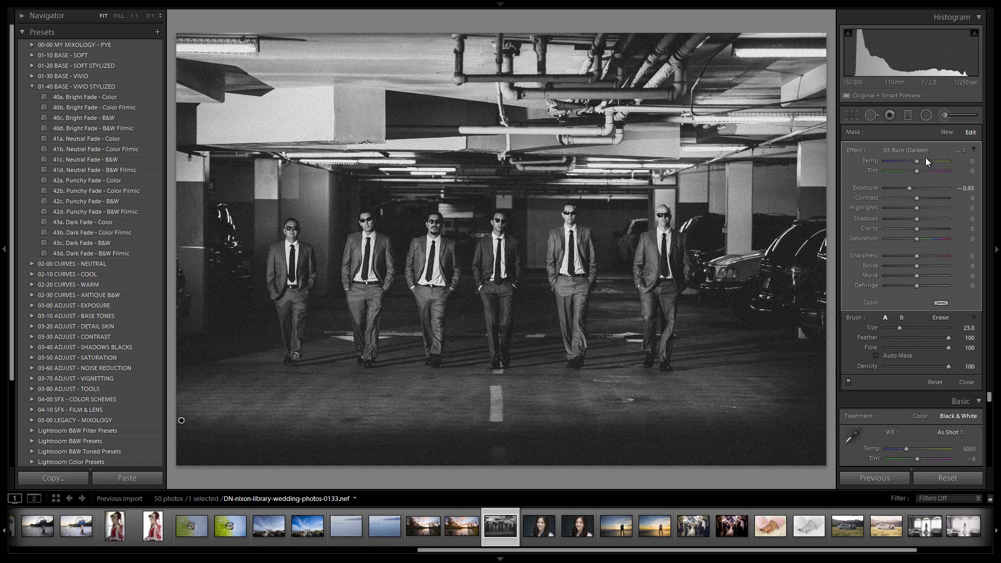
pyautogui.click(947, 133)
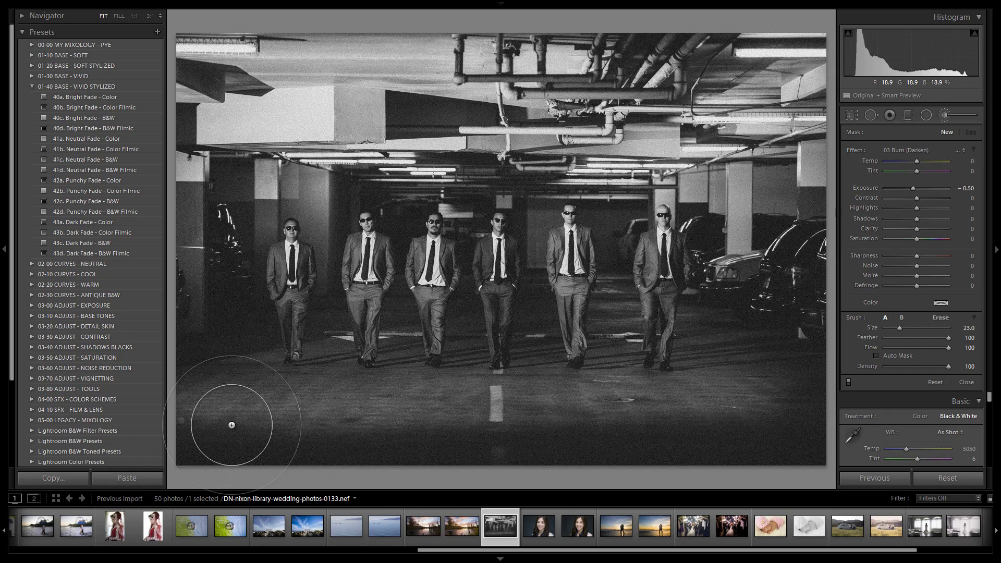
pyautogui.moveTo(174, 384)
pyautogui.mouseDown()
pyautogui.moveTo(183, 409)
pyautogui.moveTo(290, 447)
pyautogui.moveTo(525, 469)
pyautogui.moveTo(210, 435)
pyautogui.moveTo(506, 459)
pyautogui.moveTo(425, 463)
pyautogui.moveTo(235, 432)
pyautogui.moveTo(227, 443)
pyautogui.moveTo(202, 421)
pyautogui.mouseUp()
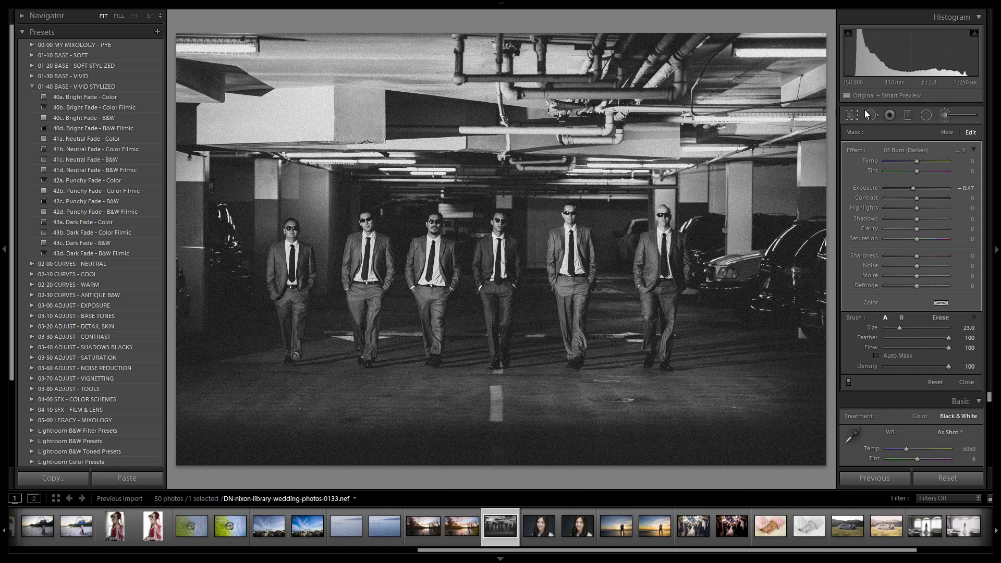
# - Draw a horizontal 03 Burn (Darken) graduated filter from the ceiling down to the men's heads and set its exposure to -0.90
pyautogui.click(908, 116)
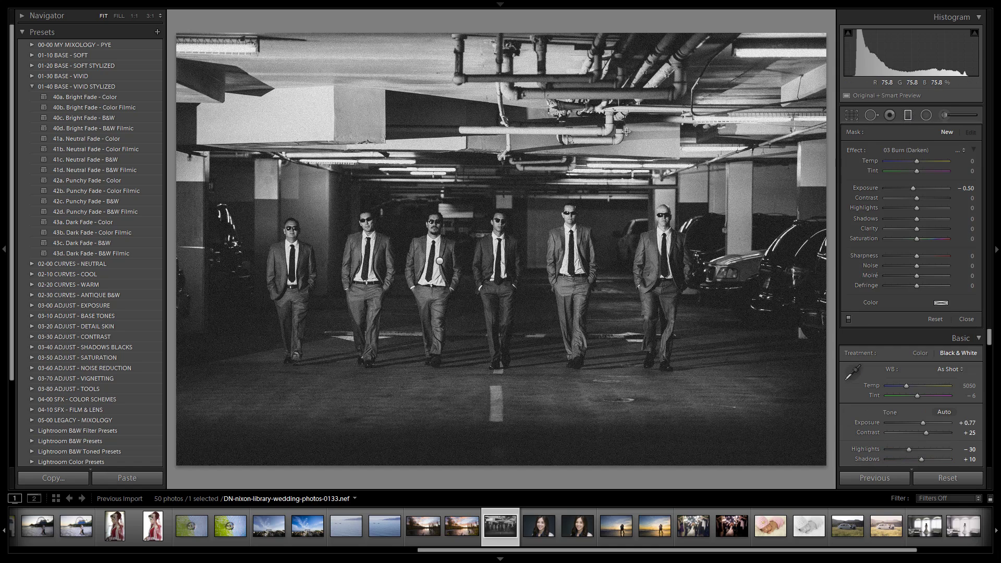
pyautogui.press('shift')
pyautogui.moveTo(505, 120); pyautogui.dragTo(510, 227)
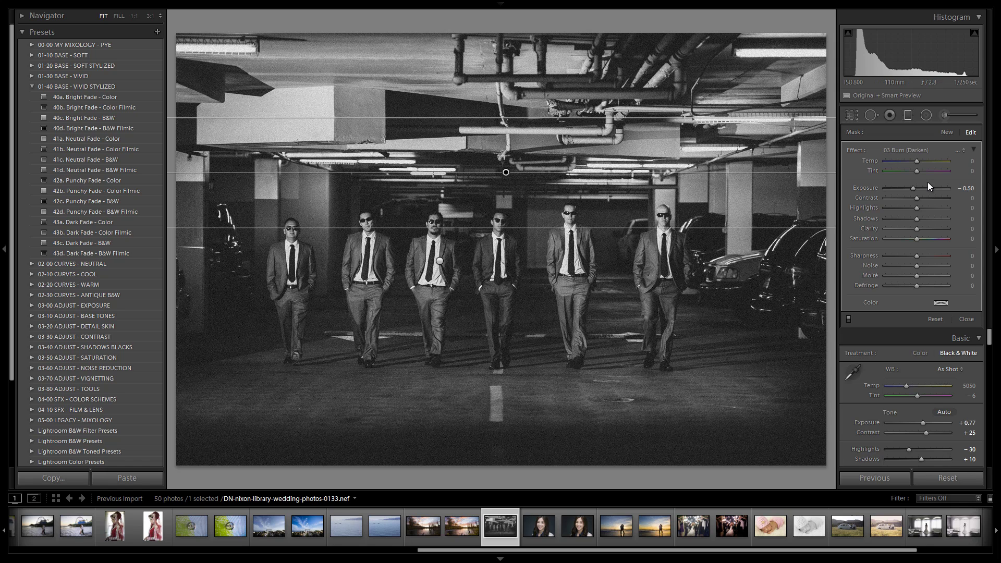
pyautogui.moveTo(928, 187); pyautogui.dragTo(925, 190)
pyautogui.press('Up')
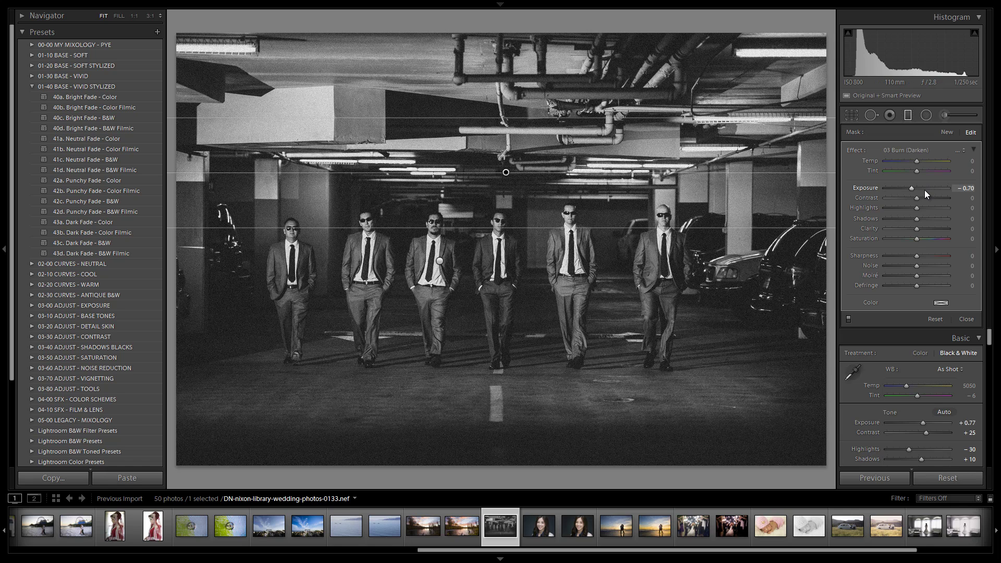
pyautogui.press('Up')
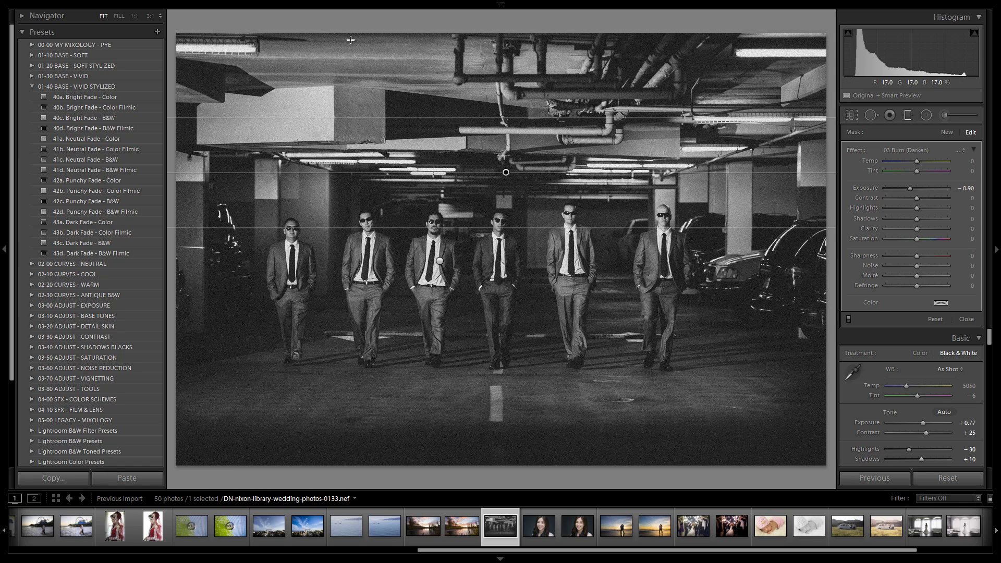
# - Paint a new 03 Burn (Darken) brush stroke at size 20 and -0.50 exposure along the right part of the ceiling's upper edge
pyautogui.click(943, 133)
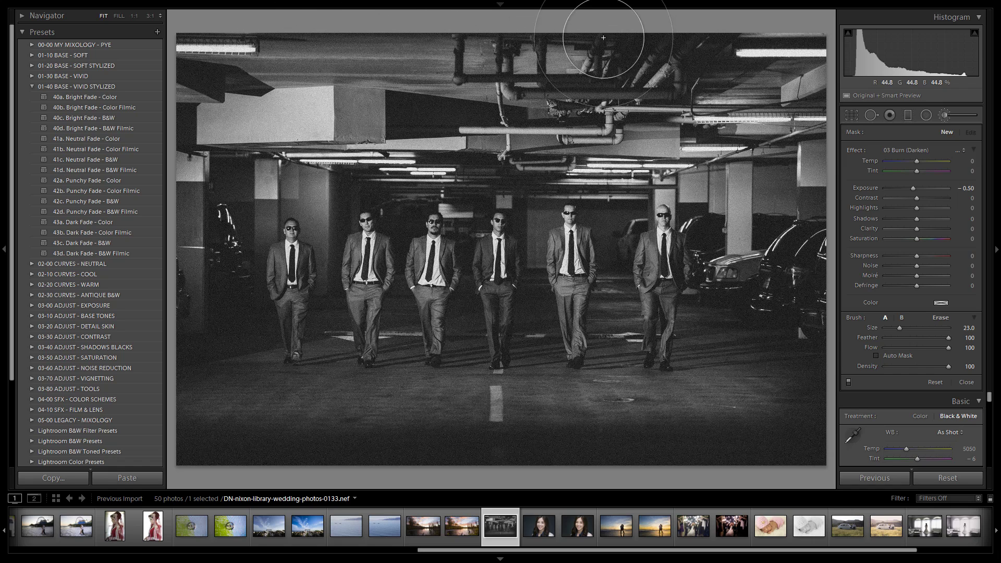
pyautogui.scroll(-3, 673, 44)
pyautogui.moveTo(698, 44); pyautogui.dragTo(780, 44)
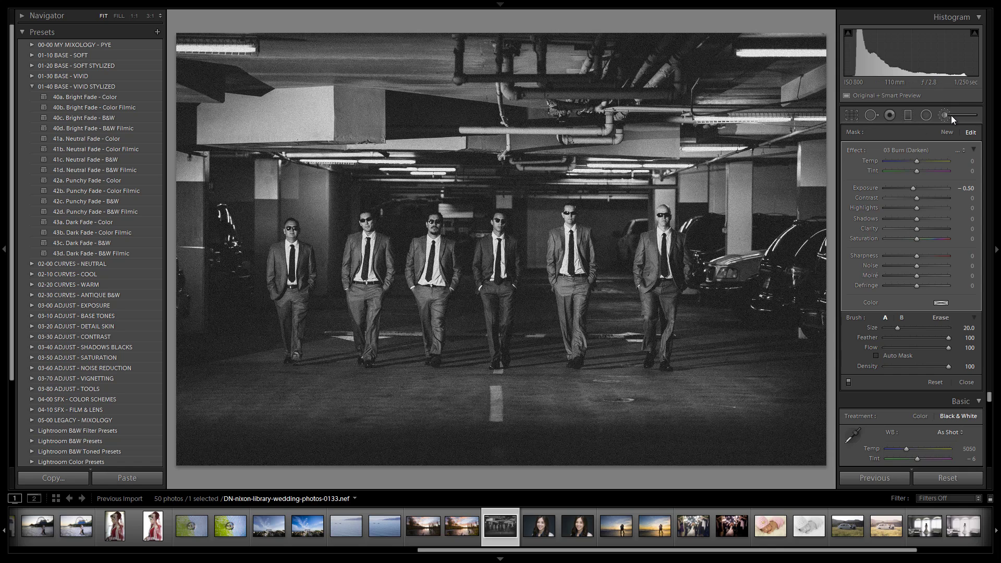
# - Close the adjustment brush and set the photo's overall exposure to +0.77
pyautogui.press('k')
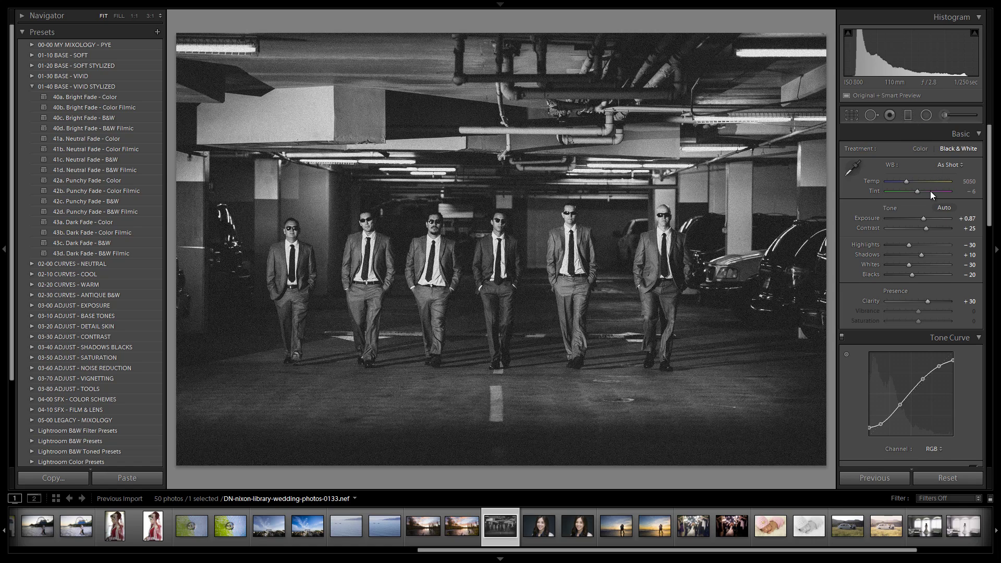
pyautogui.press('Down')
pyautogui.press('Down')
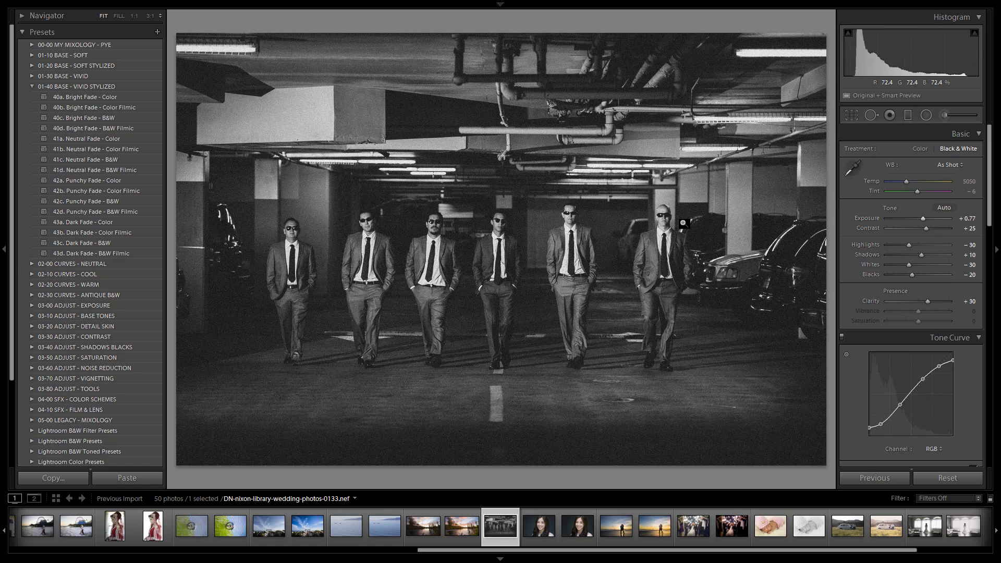
# - Set the exposure of the vertical graduated filter on the photo's left side to -0.40 and close the filter tool
pyautogui.click(891, 115)
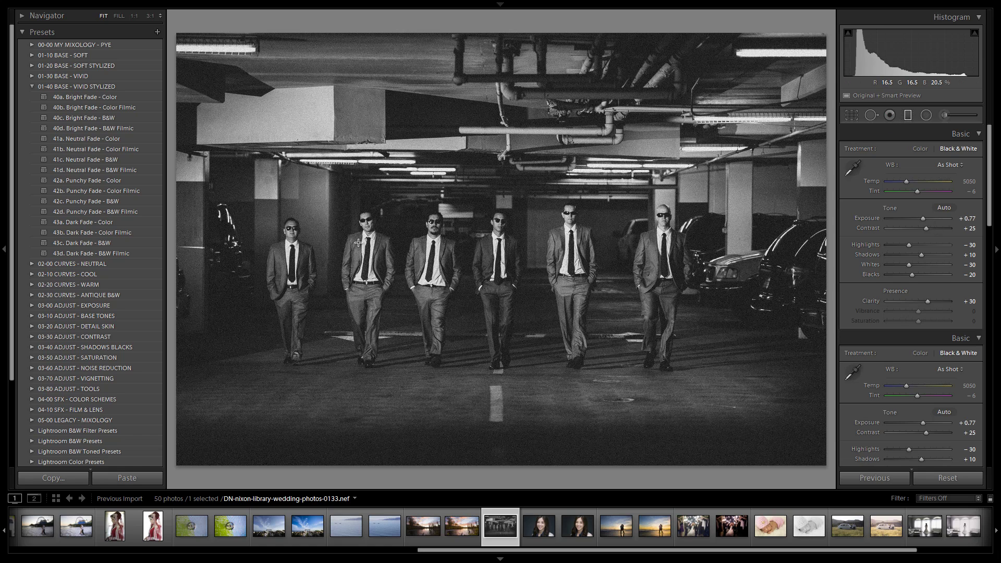
pyautogui.press('m')
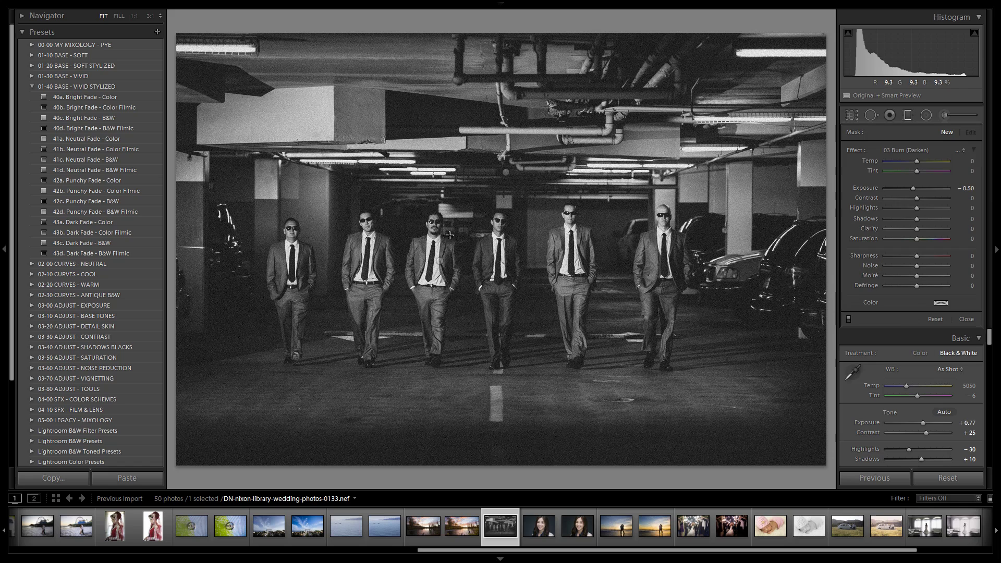
pyautogui.click(440, 261)
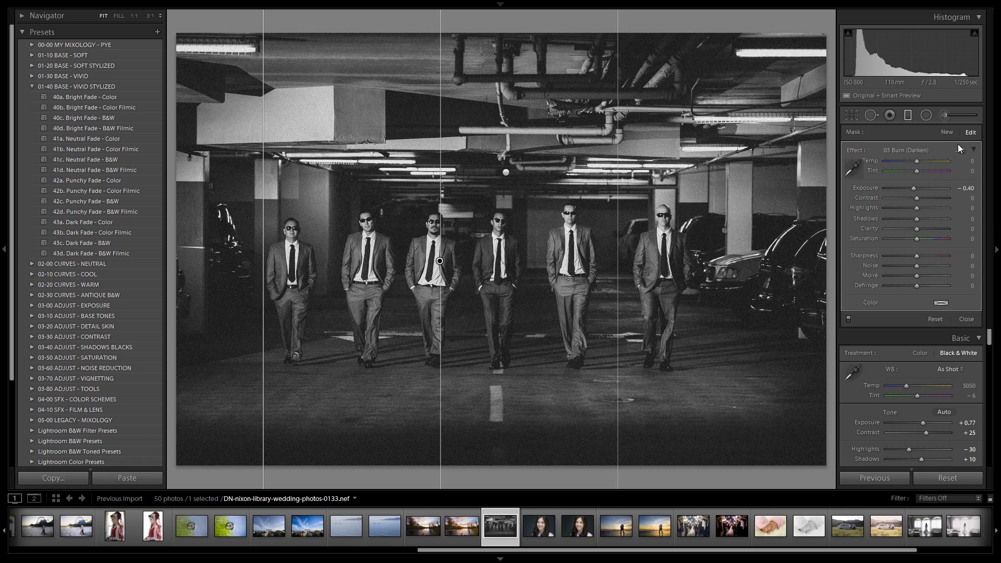
pyautogui.press('m')
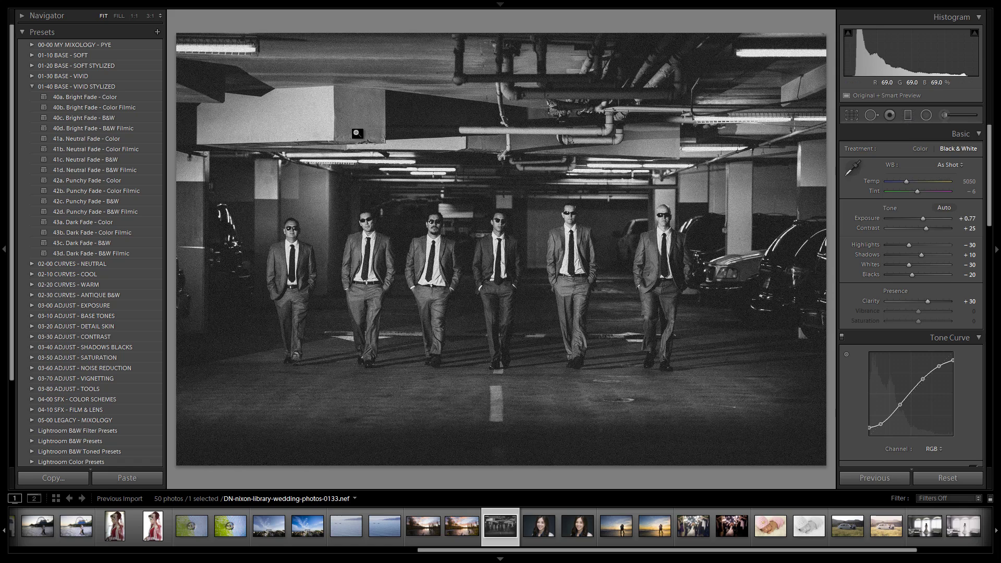
# - Try darkening the upper-left ceiling with a diagonal 03 Burn (Darken) graduated filter, deleting the first one and drawing another from the photo's upper edge
pyautogui.click(906, 117)
pyautogui.moveTo(376, 98); pyautogui.dragTo(386, 177)
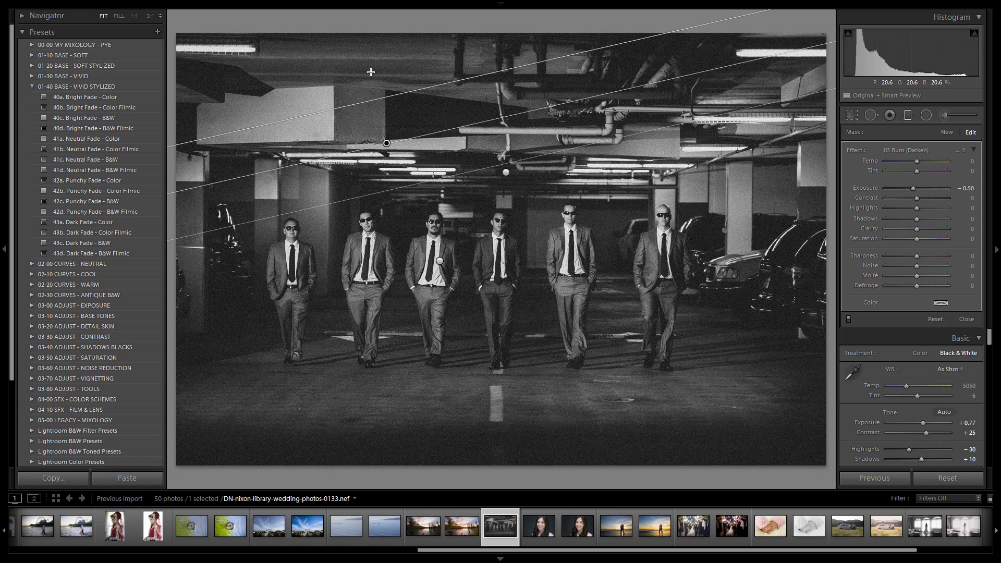
pyautogui.press('Delete')
pyautogui.moveTo(331, 34); pyautogui.dragTo(343, 98)
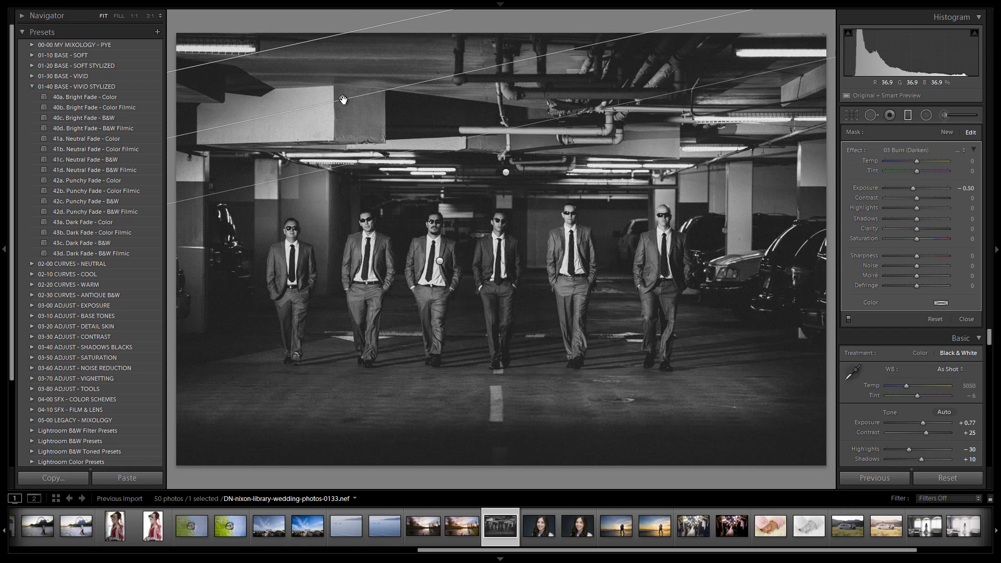
pyautogui.click(845, 122)
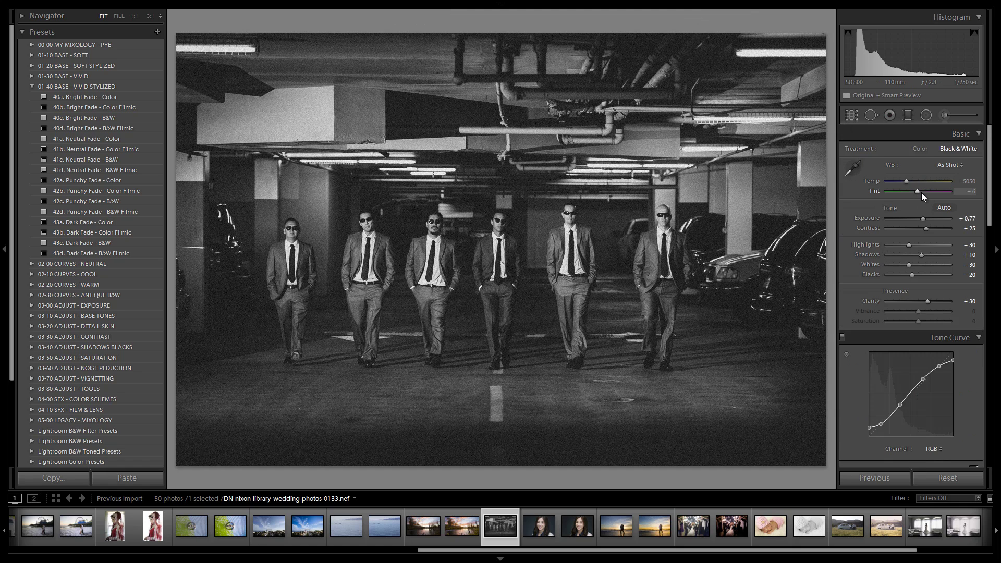
# - Crop the photo to a 2 x 1 aspect ratio and reposition the image so the groomsmen stay inside the wide frame
pyautogui.press('r')
pyautogui.click(941, 149)
pyautogui.click(915, 317)
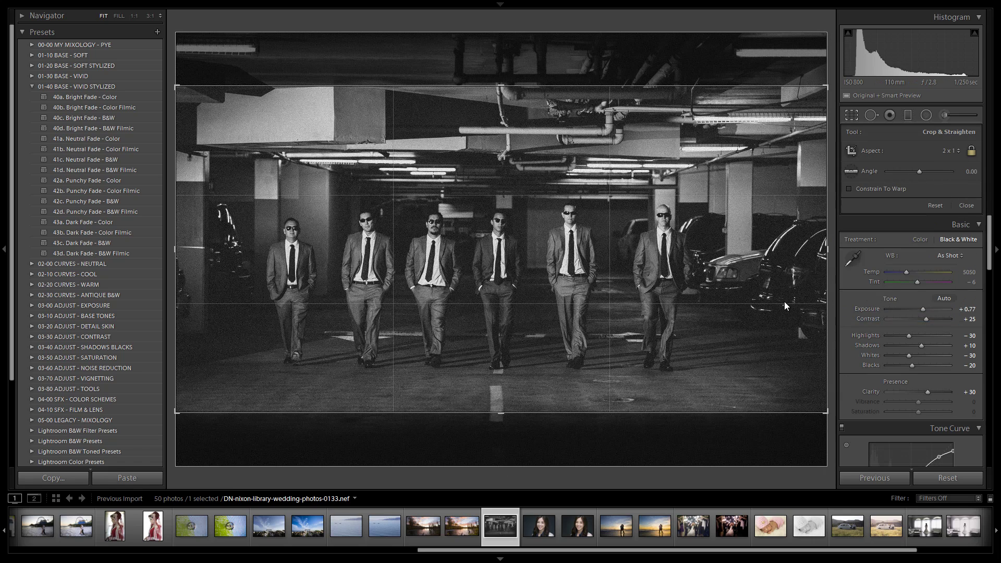
pyautogui.moveTo(703, 292); pyautogui.dragTo(708, 297)
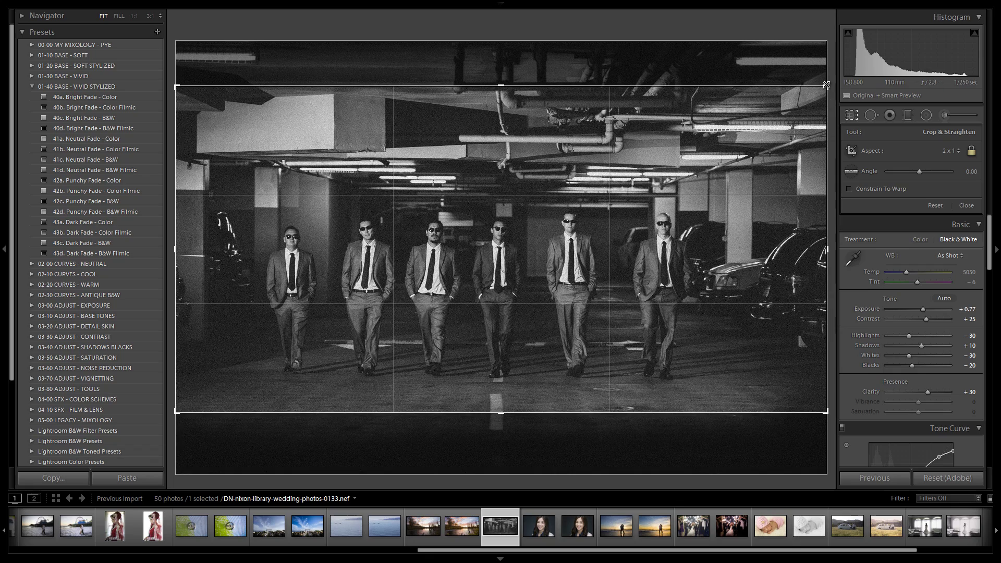
pyautogui.moveTo(825, 85); pyautogui.dragTo(826, 87)
pyautogui.press('r')
# - Straighten the crop by rotating the photo to an angle of -0.66 and apply it
pyautogui.press('r')
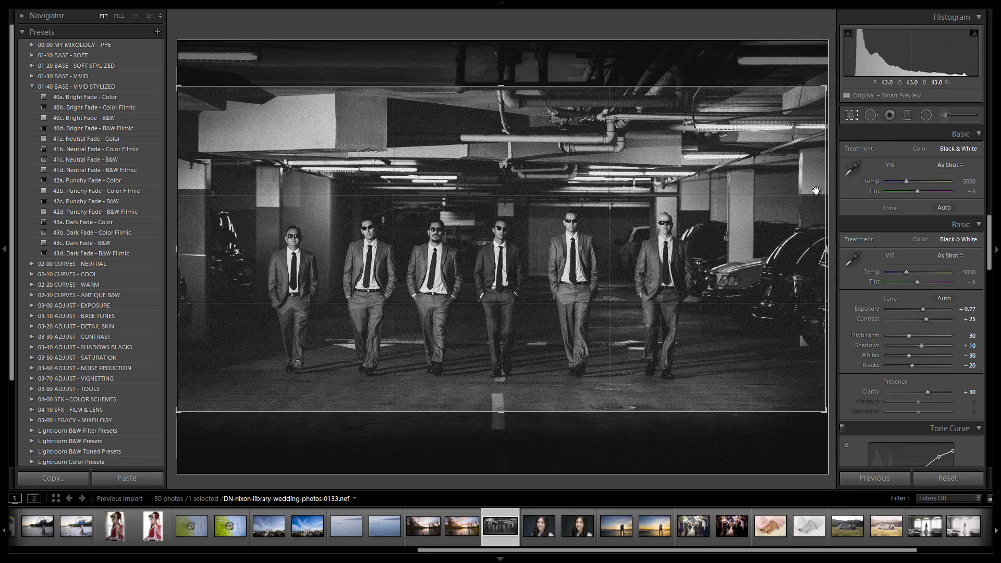
pyautogui.moveTo(829, 192); pyautogui.dragTo(832, 188)
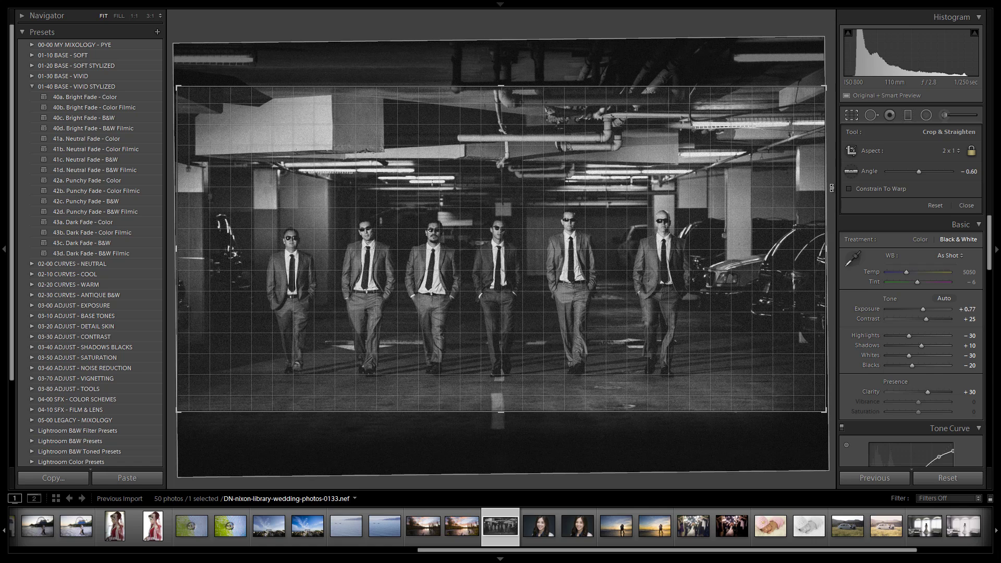
pyautogui.press('r')
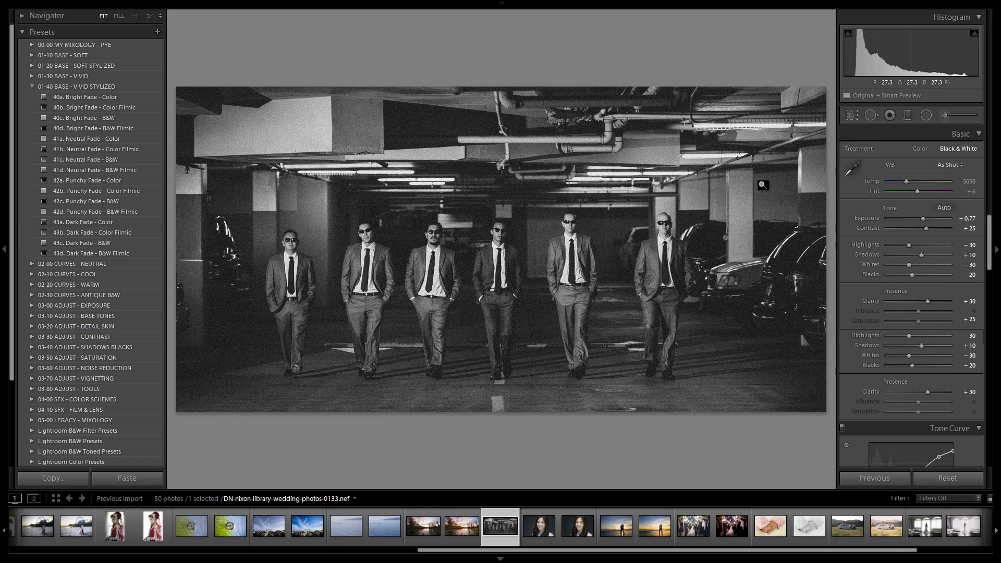
pyautogui.press('r')
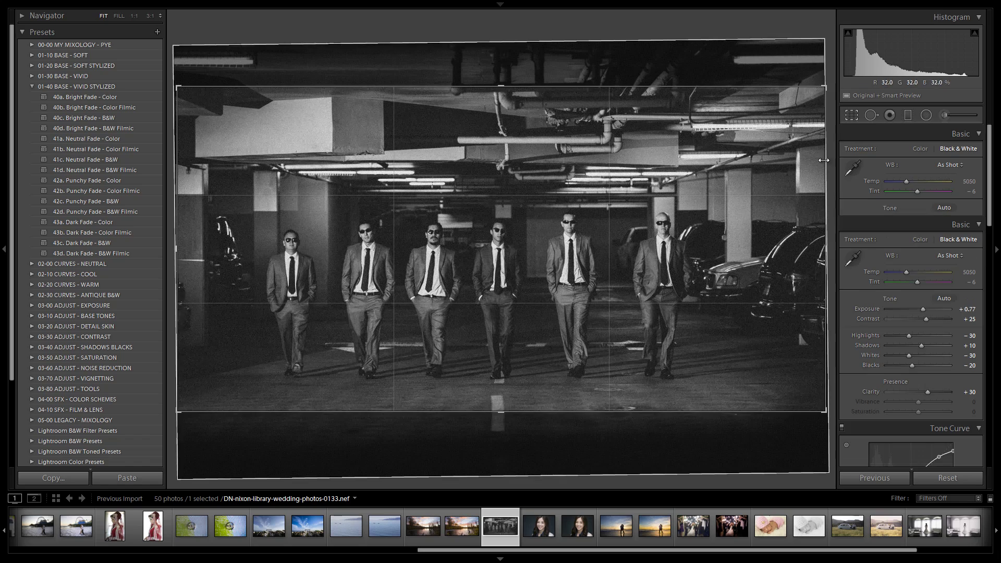
pyautogui.moveTo(829, 156); pyautogui.dragTo(829, 156)
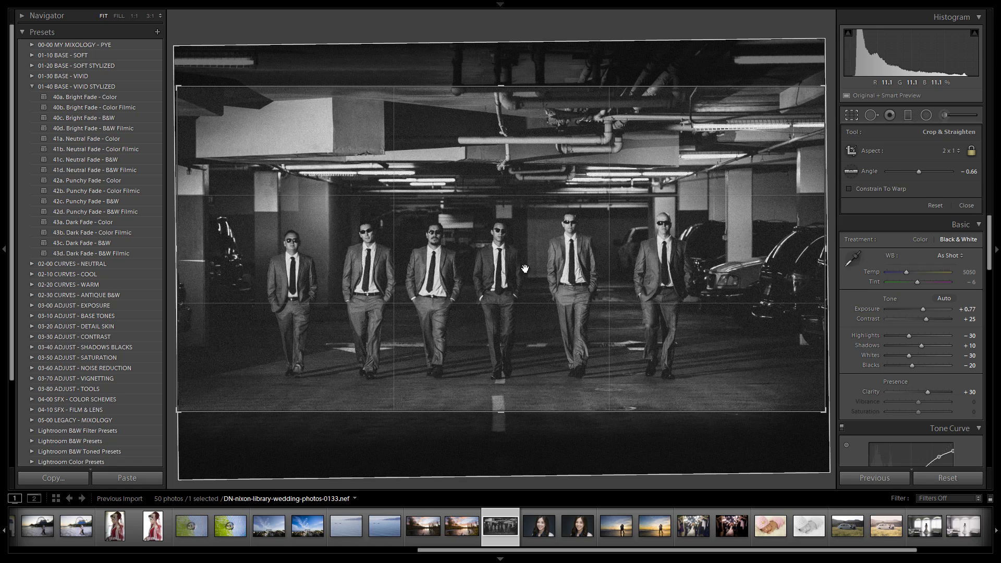
pyautogui.press('Return')
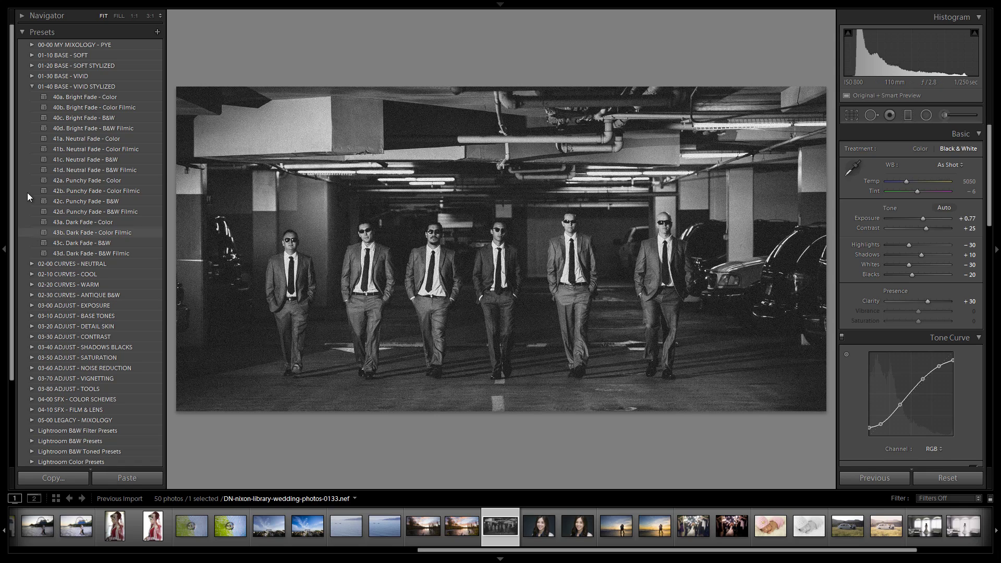
# - Compare the 71d. Vignette - Light and 71e. Vignette - Medium lens vignetting presets and keep 71d. Vignette - Light applied
pyautogui.click(31, 86)
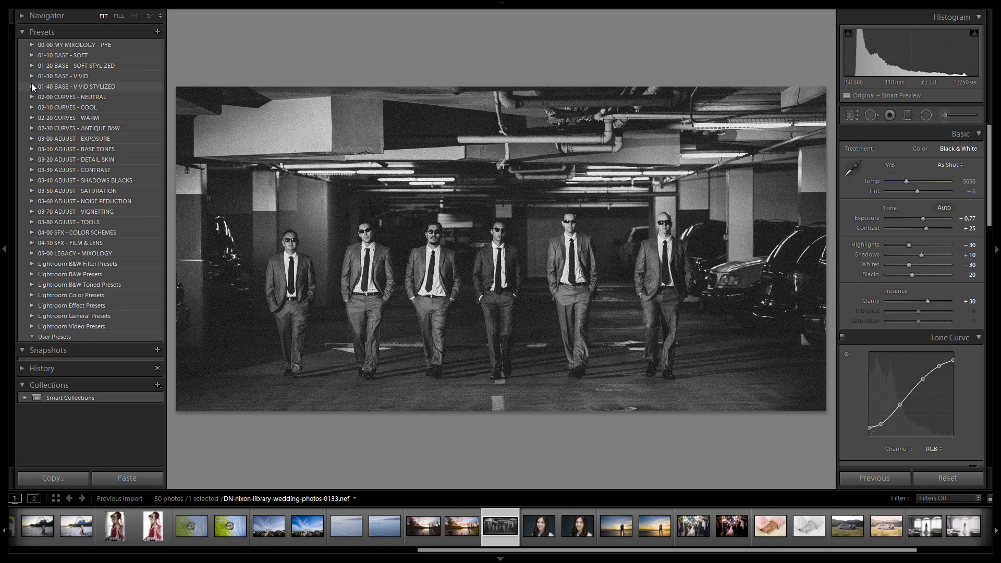
pyautogui.click(33, 212)
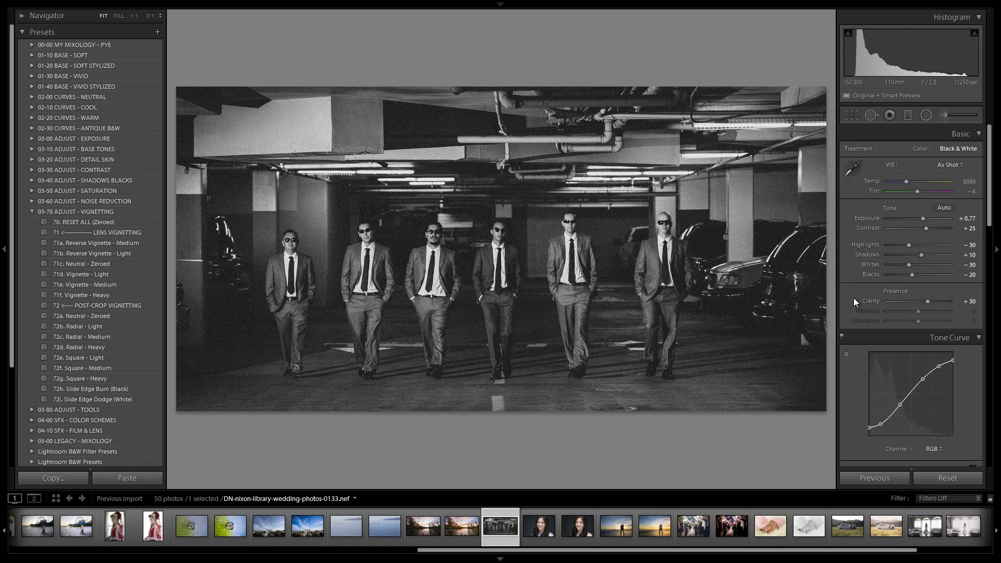
pyautogui.click(108, 274)
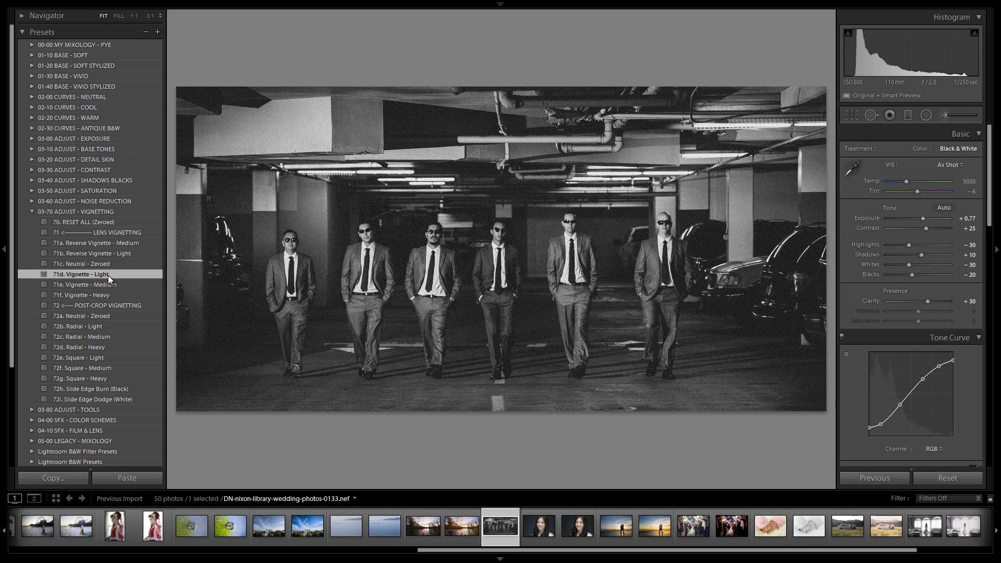
pyautogui.click(108, 285)
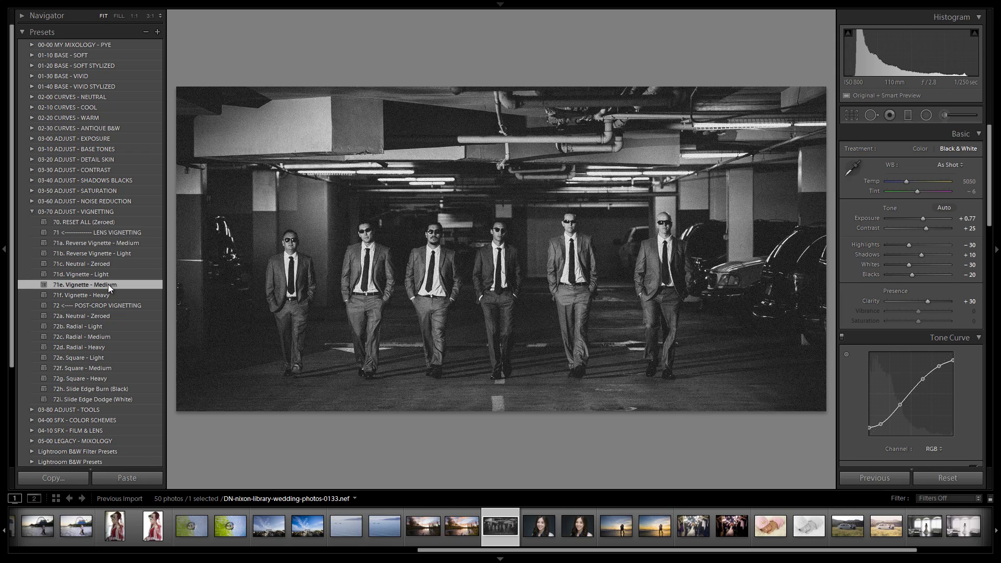
pyautogui.click(112, 277)
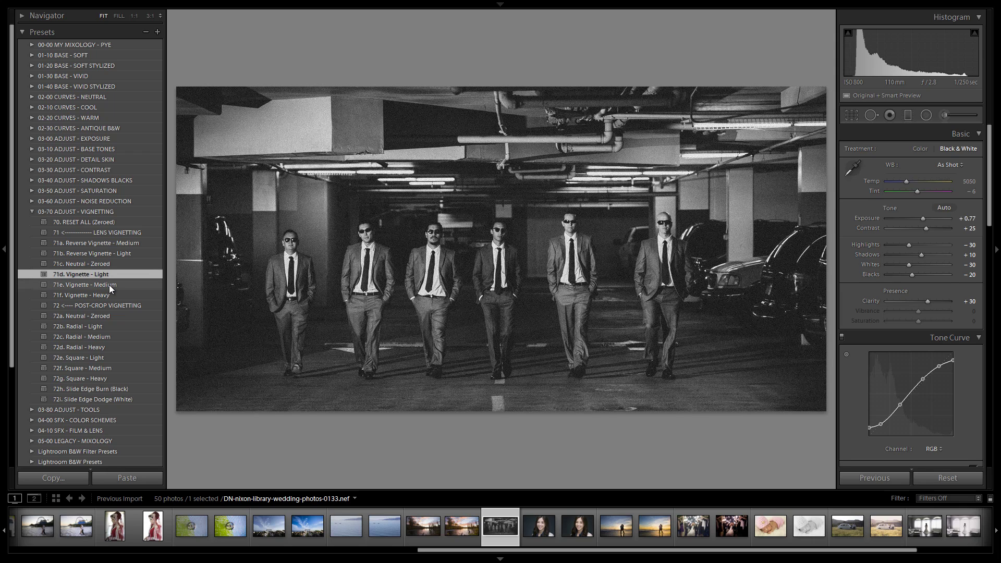
pyautogui.click(109, 286)
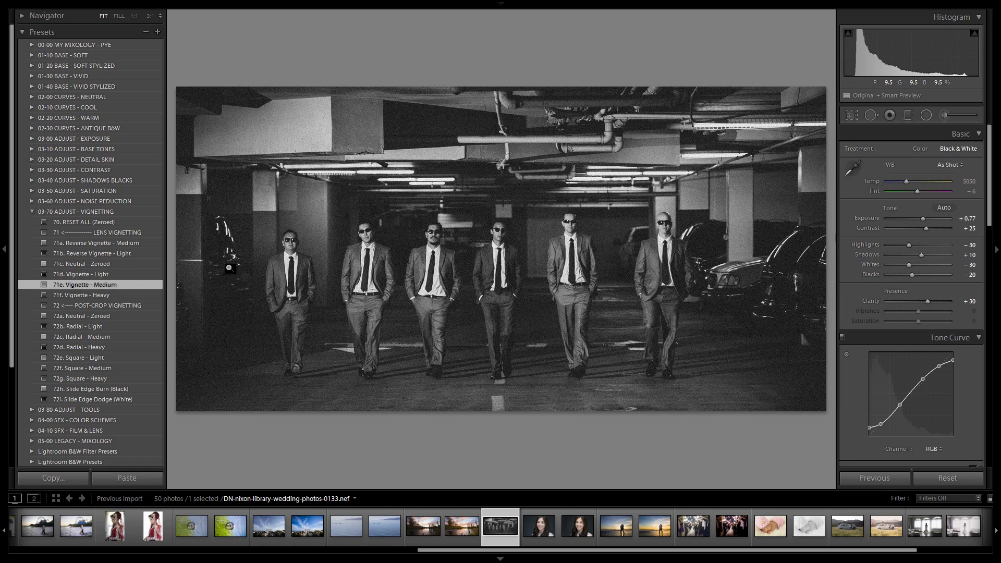
pyautogui.click(101, 278)
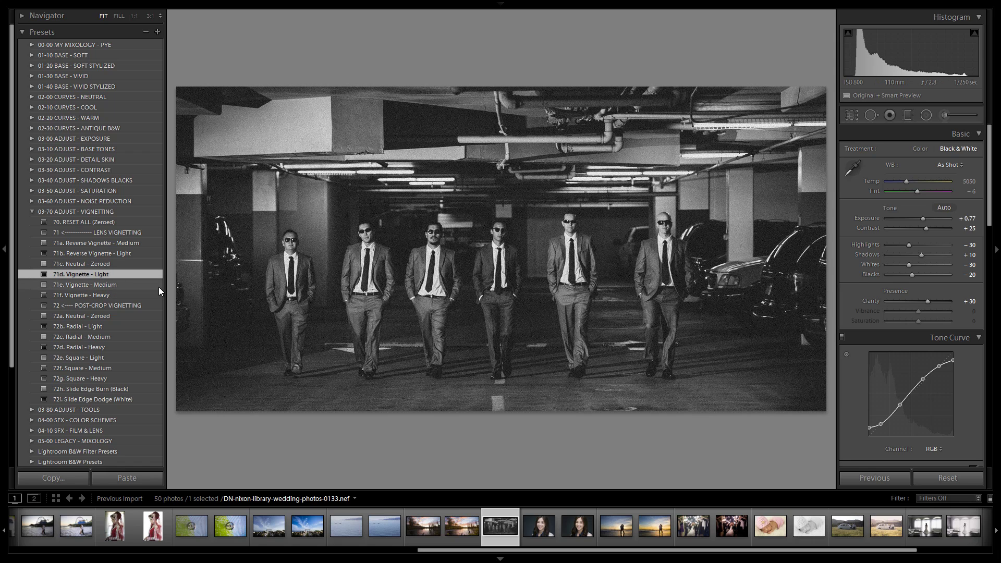
pyautogui.click(29, 211)
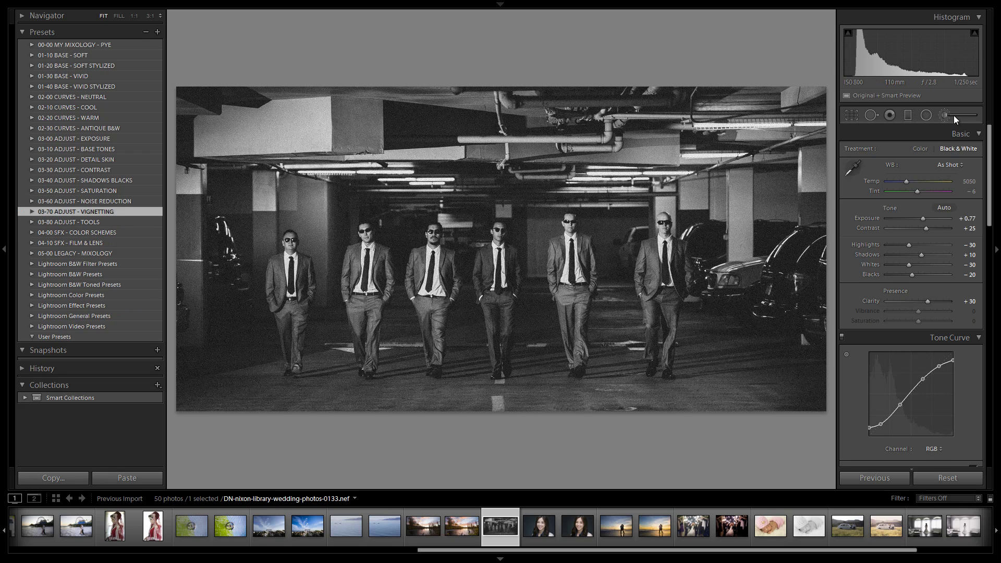
# - Draw a wide 03 Burn (Darken) radial filter centred on the groomsmen, set its feather to 50 and adjust its exposure
pyautogui.click(926, 118)
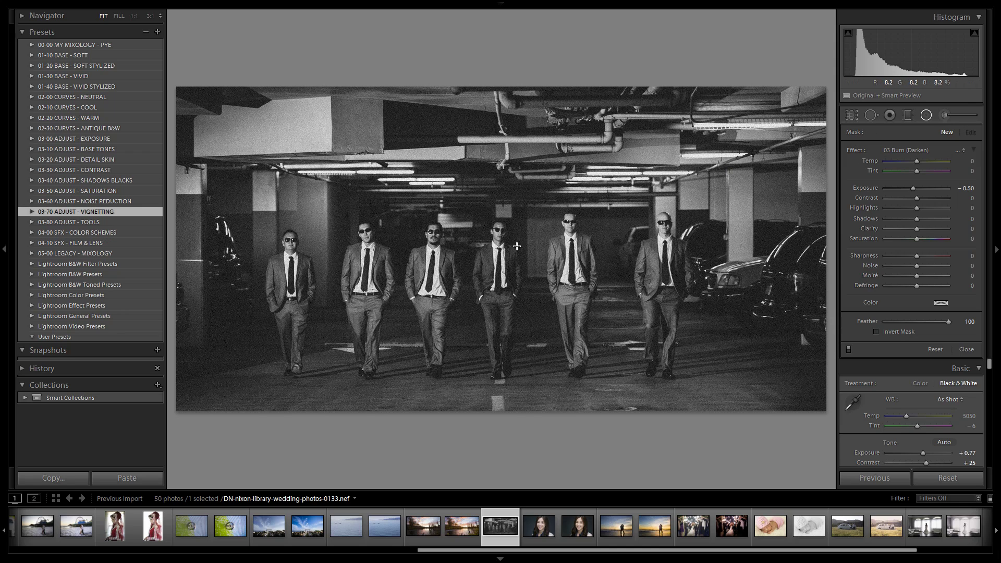
pyautogui.moveTo(495, 234)
pyautogui.mouseDown()
pyautogui.moveTo(824, 272)
pyautogui.moveTo(862, 325)
pyautogui.moveTo(870, 298)
pyautogui.moveTo(900, 324)
pyautogui.moveTo(910, 320)
pyautogui.moveTo(879, 323)
pyautogui.moveTo(902, 328)
pyautogui.mouseUp()
pyautogui.click(929, 322)
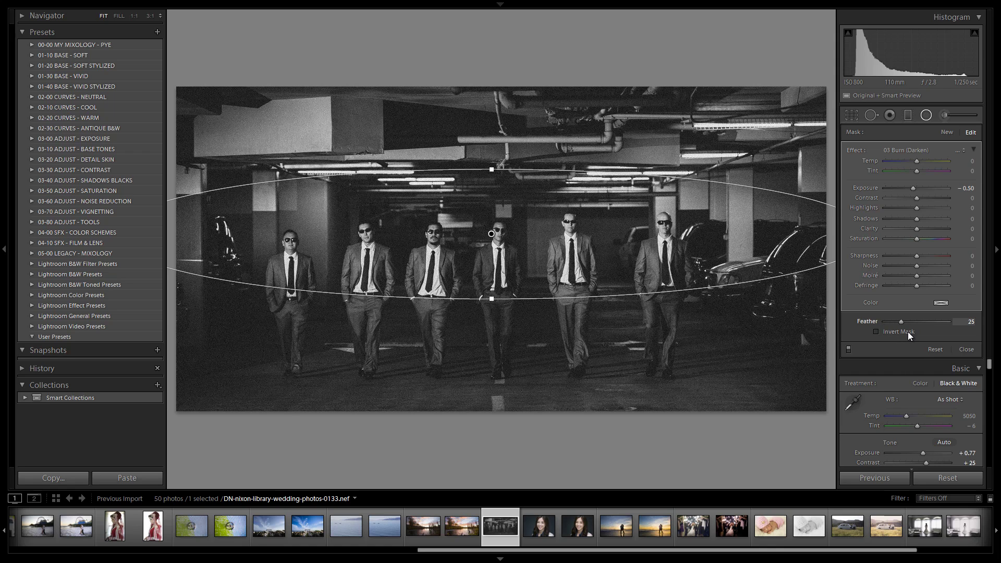
pyautogui.moveTo(919, 333); pyautogui.dragTo(919, 333)
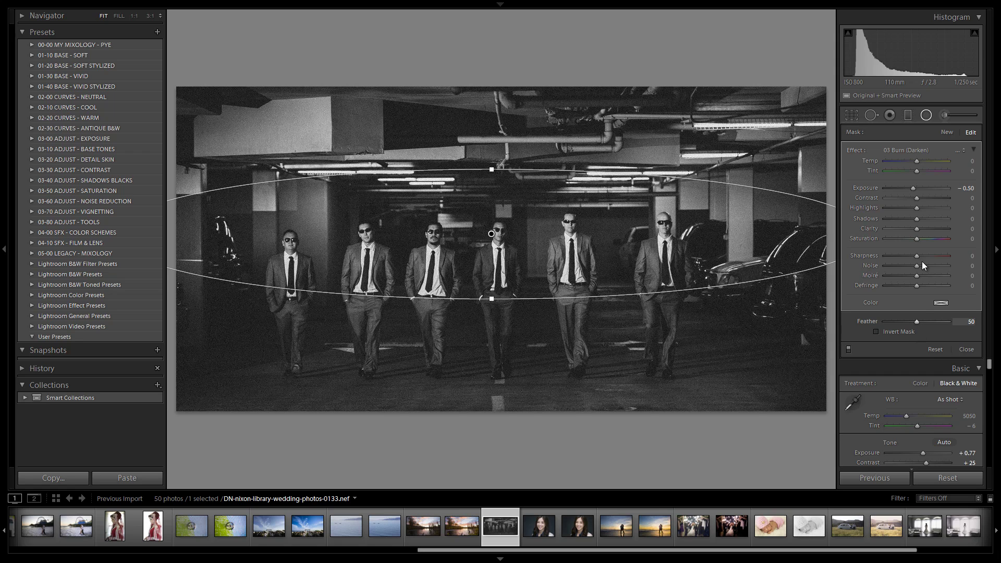
pyautogui.moveTo(911, 192); pyautogui.dragTo(909, 191)
# - Close the radial filter tool and set the photo's overall exposure to +0.67
pyautogui.hotkey('shift', 'm')
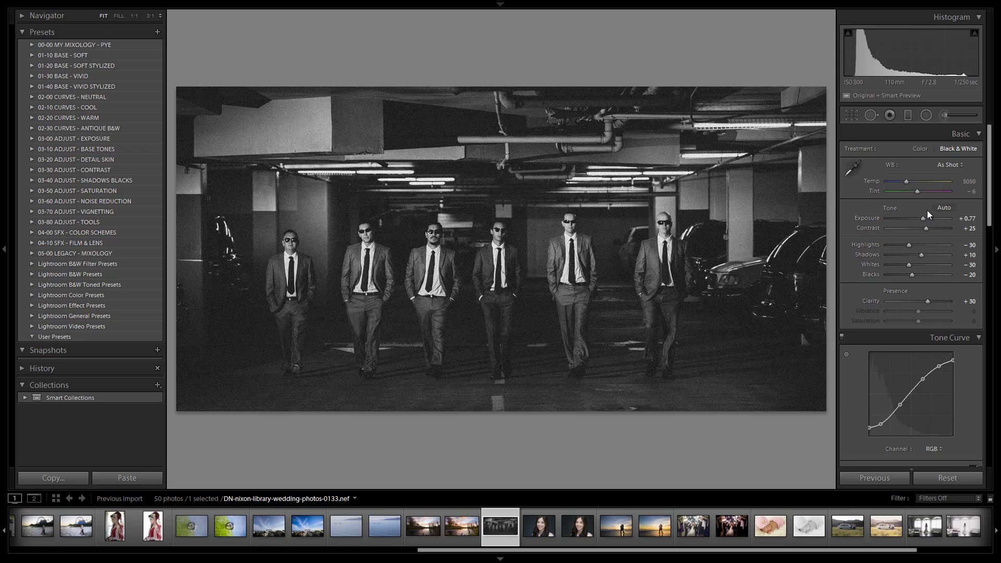
pyautogui.press('Down')
pyautogui.press('Down')
# - Compare the original colour photo with the edited black-and-white version several times
pyautogui.press('\\')
pyautogui.press('\\')
pyautogui.press('\\')
pyautogui.press('\\')
pyautogui.press('\\')
pyautogui.press('\\')
pyautogui.press('\\')
pyautogui.press('\\')
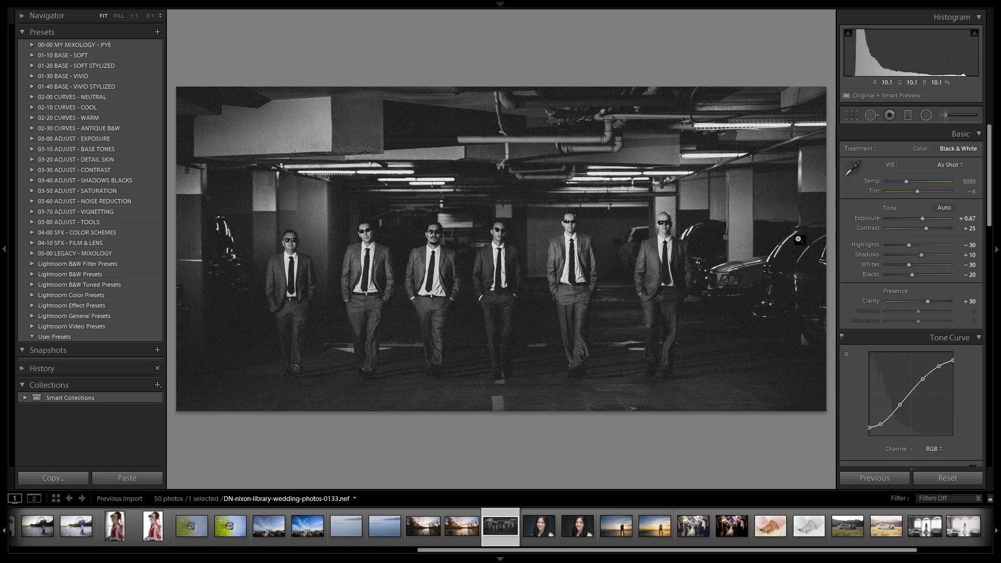
pyautogui.press('\\')
pyautogui.press('\\')
pyautogui.press('\\')
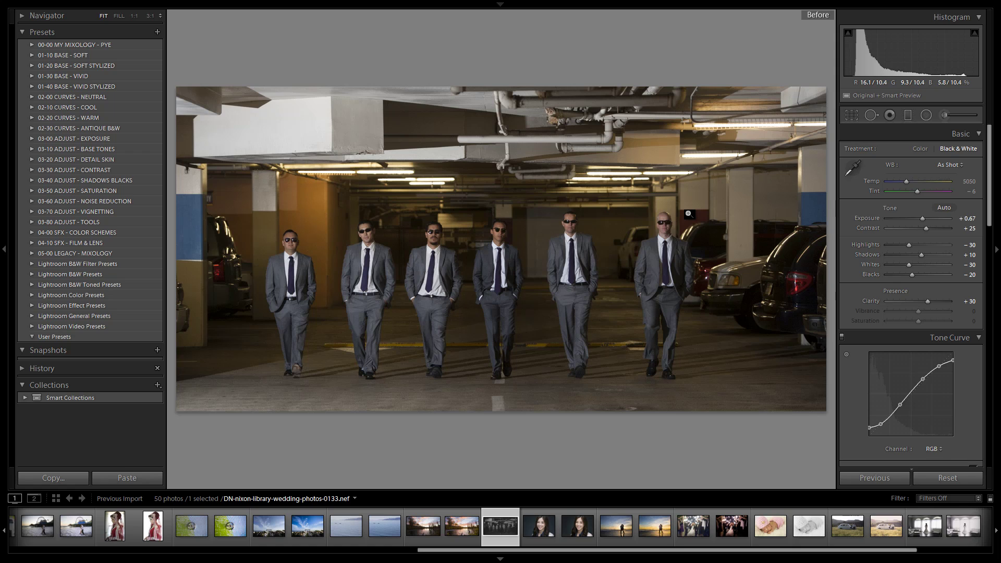
pyautogui.press('\\')
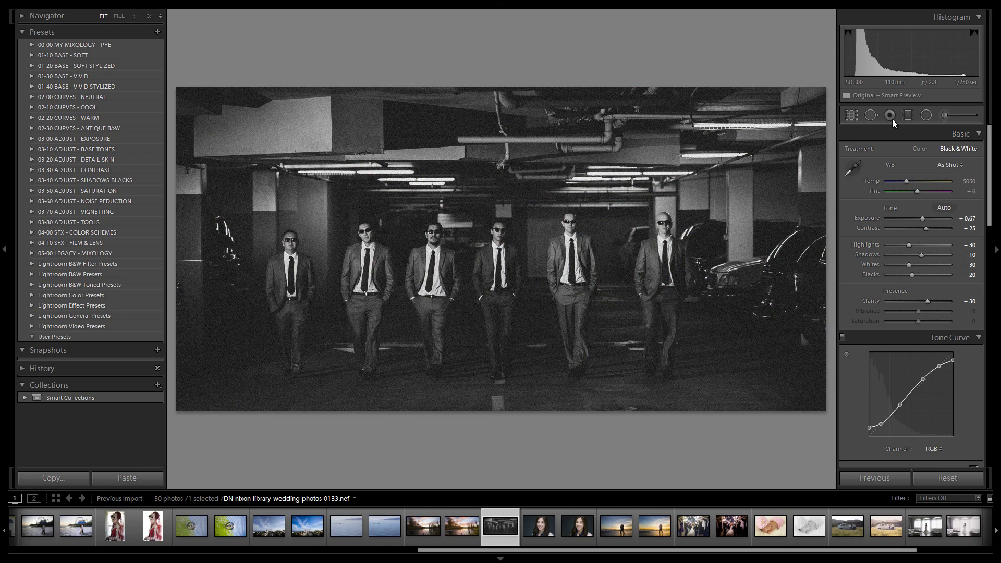
# - Set the exposure of the existing radial burn filter around the groomsmen to -0.40 and close the filter tool
pyautogui.click(927, 115)
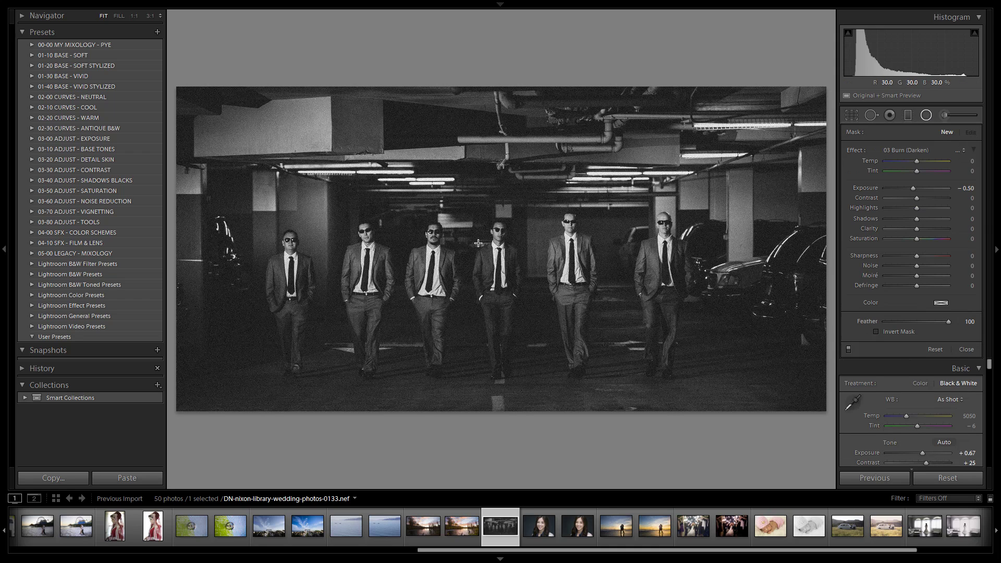
pyautogui.moveTo(491, 234); pyautogui.dragTo(842, 204)
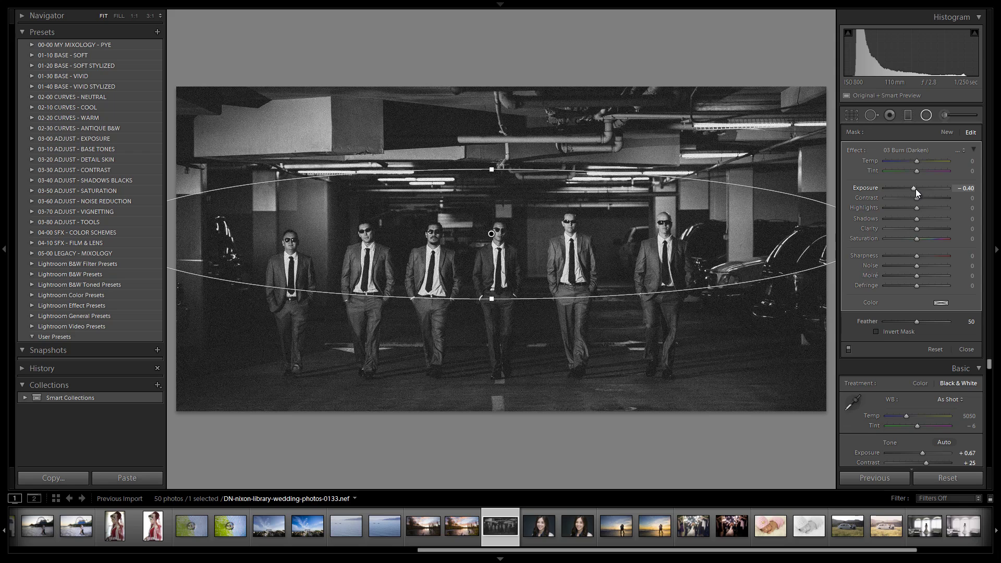
pyautogui.press('Up')
pyautogui.click(923, 118)
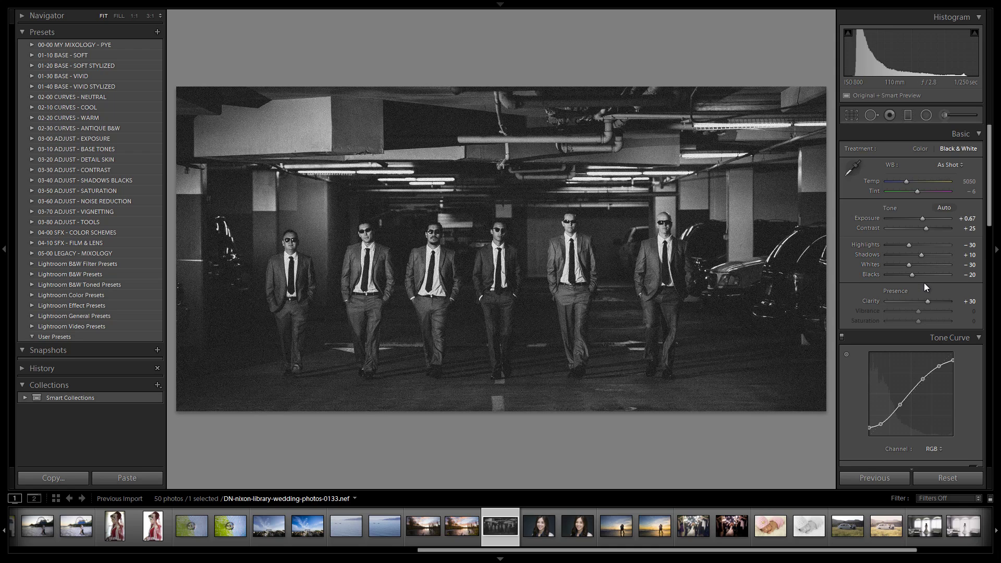
# - Review the photo's tone curve, black-and-white mix, sharpening, lens vignetting and grain settings
pyautogui.scroll(-3, 924, 284)
pyautogui.scroll(-3, 924, 286)
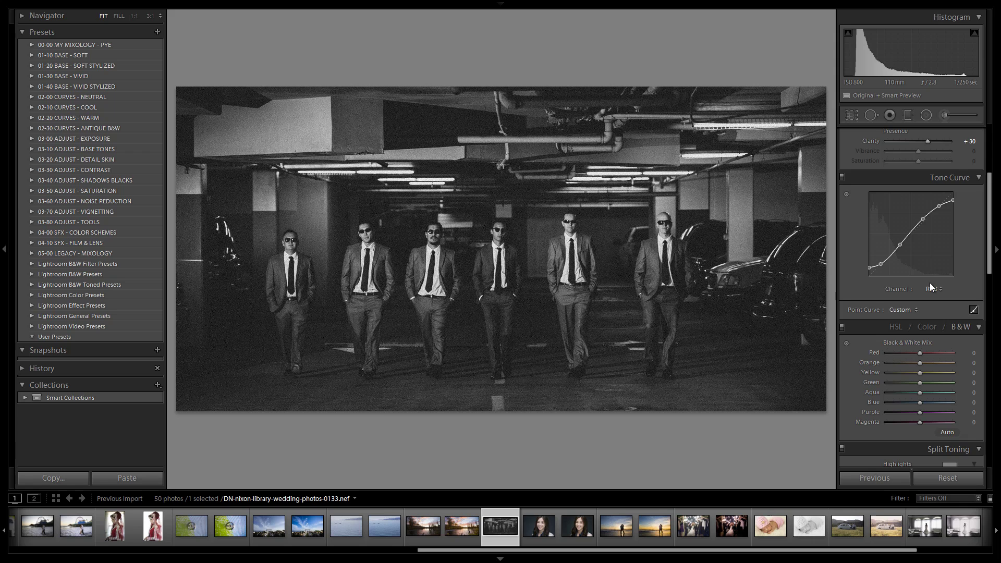
pyautogui.scroll(-6, 949, 308)
pyautogui.scroll(-3, 949, 307)
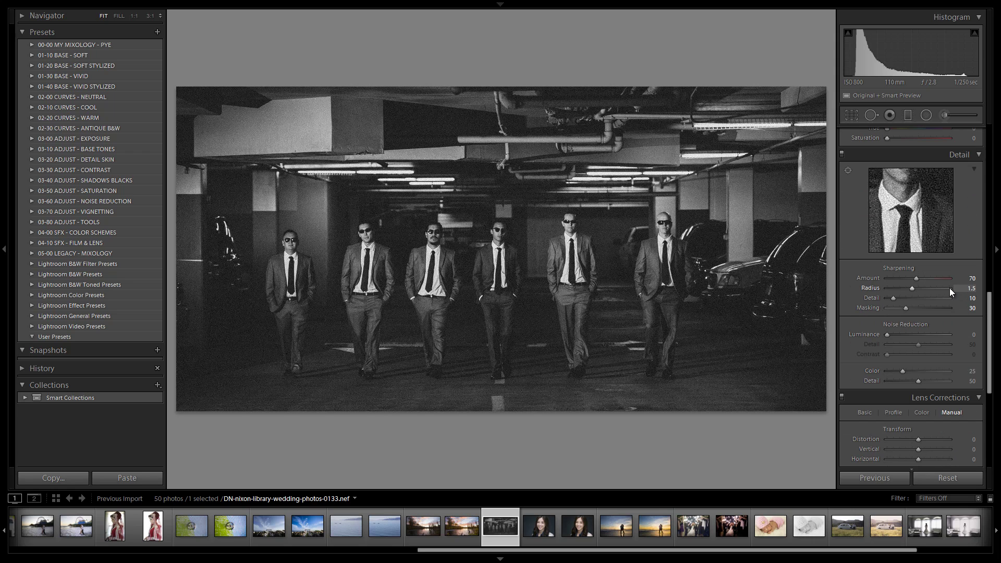
pyautogui.scroll(-4, 938, 309)
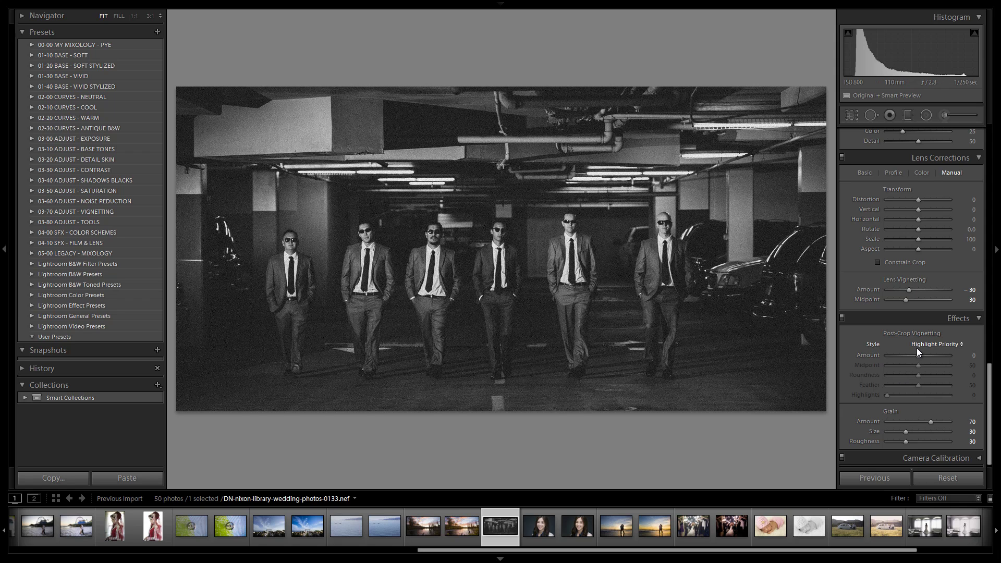
pyautogui.scroll(6, 912, 296)
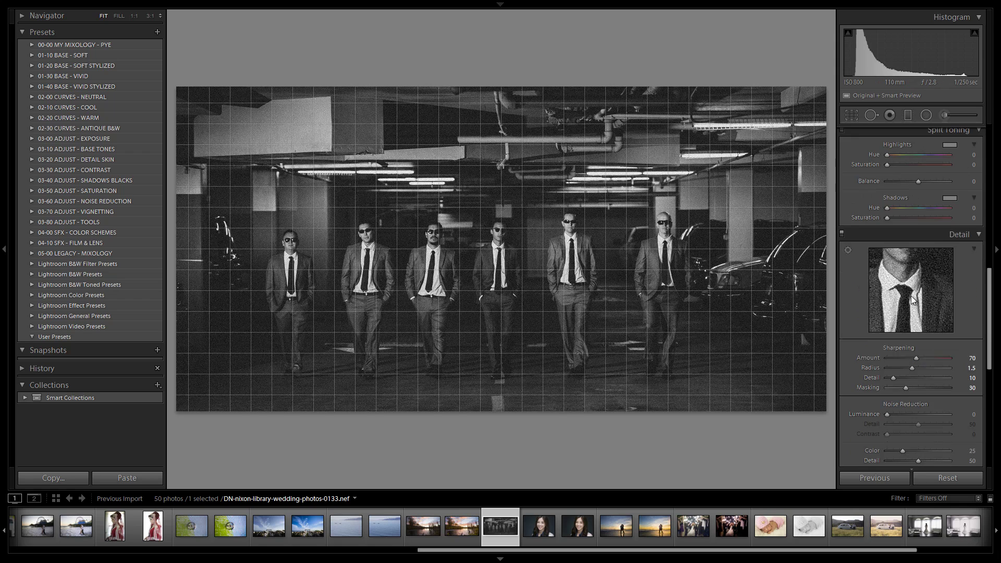
pyautogui.scroll(8, 911, 296)
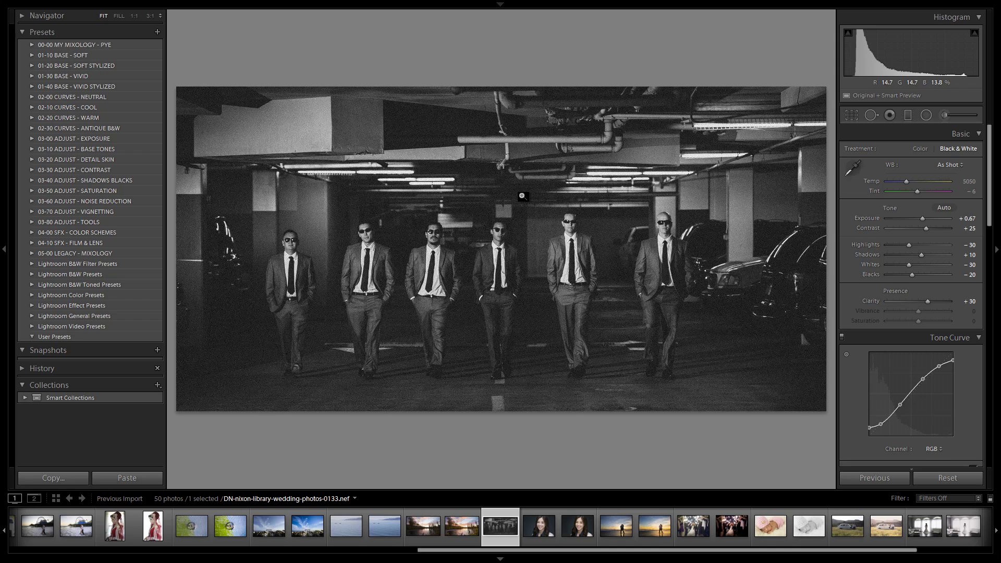
# - Check the finished edit against the original photo in the before and after views
pyautogui.press('\\')
pyautogui.press('\\')
pyautogui.press('\\')
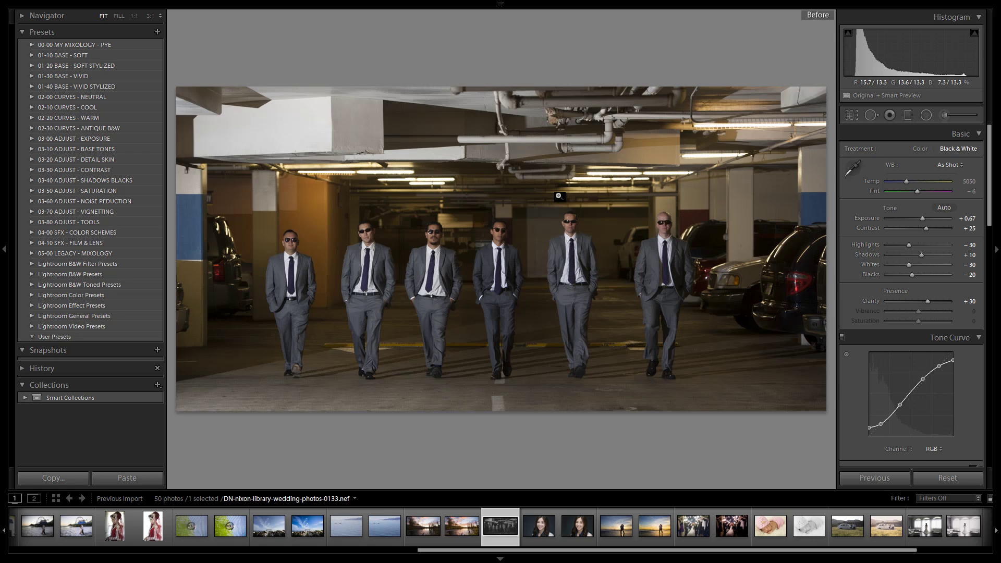
pyautogui.press('\\')
pyautogui.press('\\')
pyautogui.press('\\')
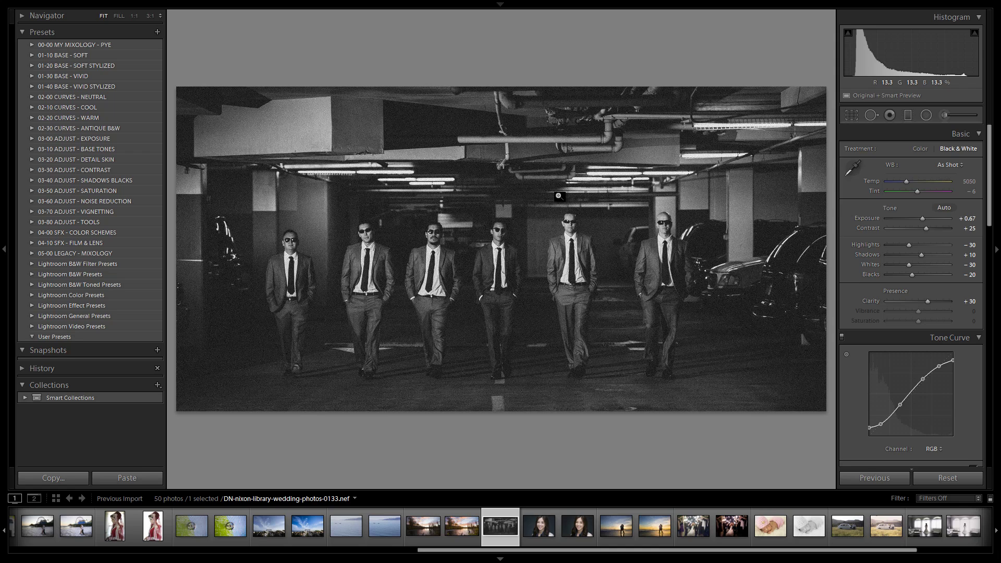